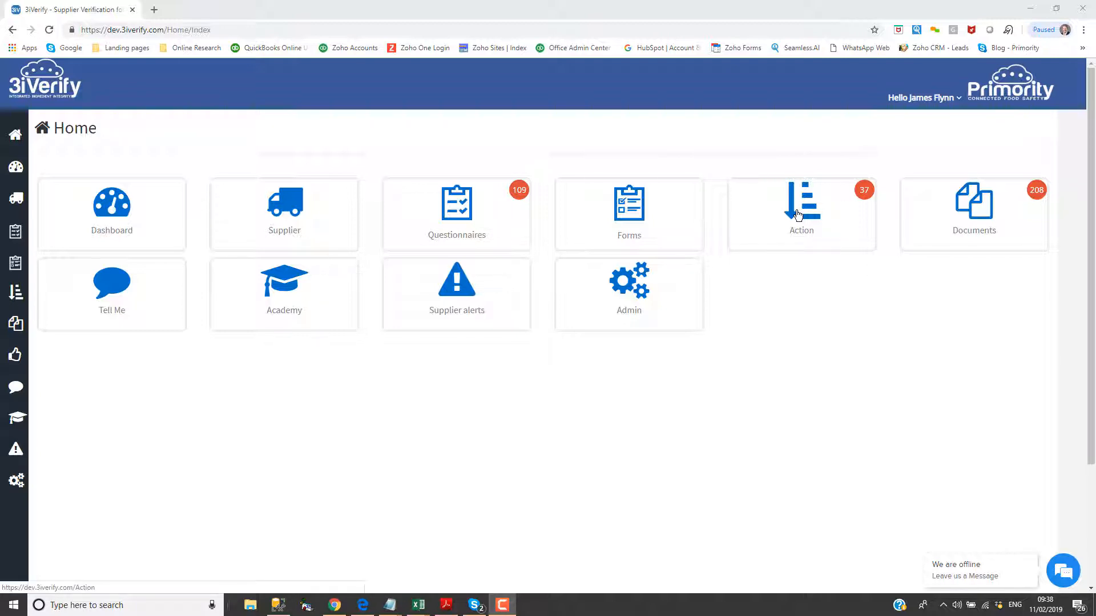
Step: Open the Action module from the home page
{"action": "mouse_move", "coordinate": [870, 198]}
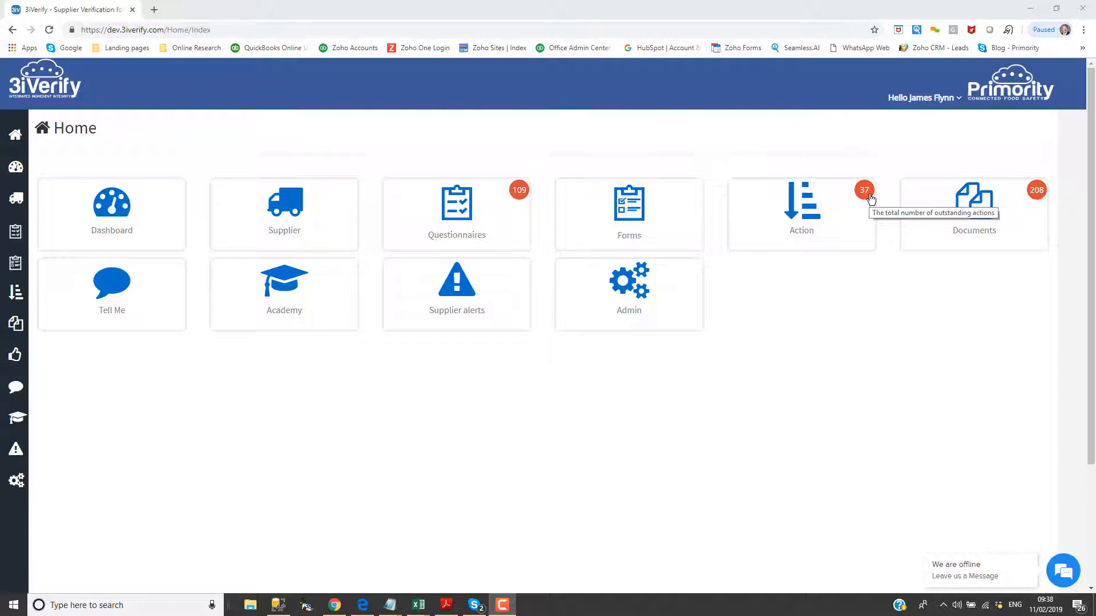
{"action": "left_click", "coordinate": [806, 207]}
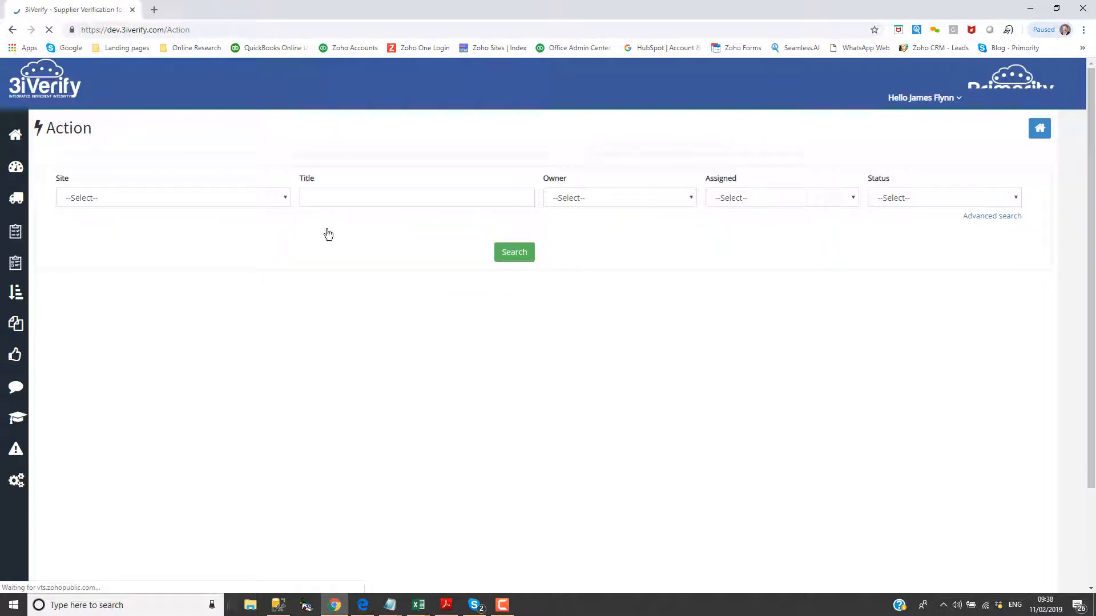
Step: Examine the Site, Title and Status search filters of the action list, leaving their values as they are
{"action": "left_click", "coordinate": [100, 200]}
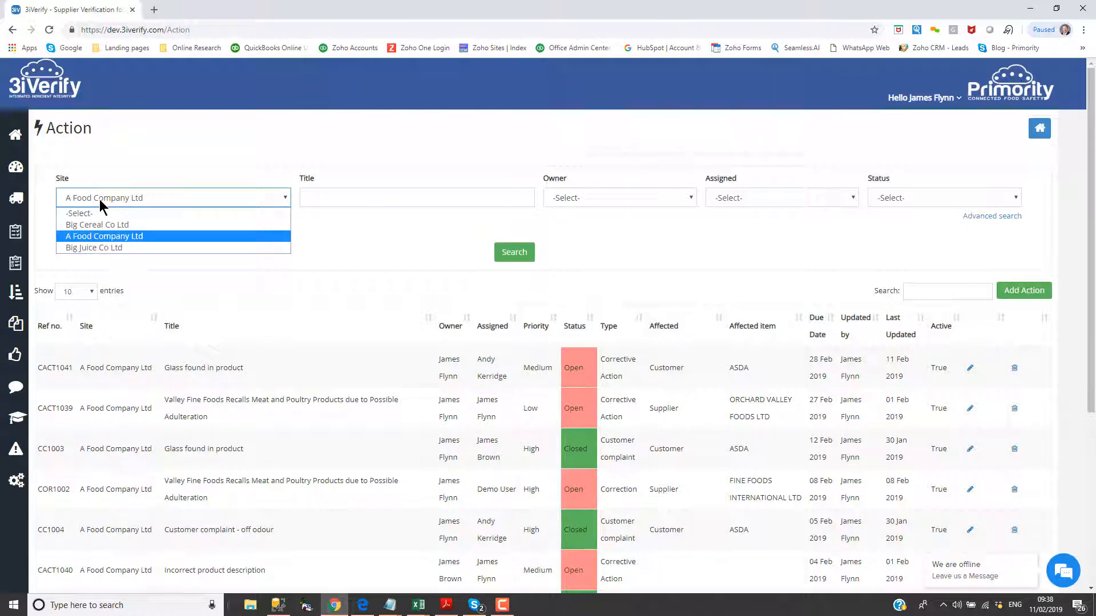
{"action": "left_click", "coordinate": [99, 199]}
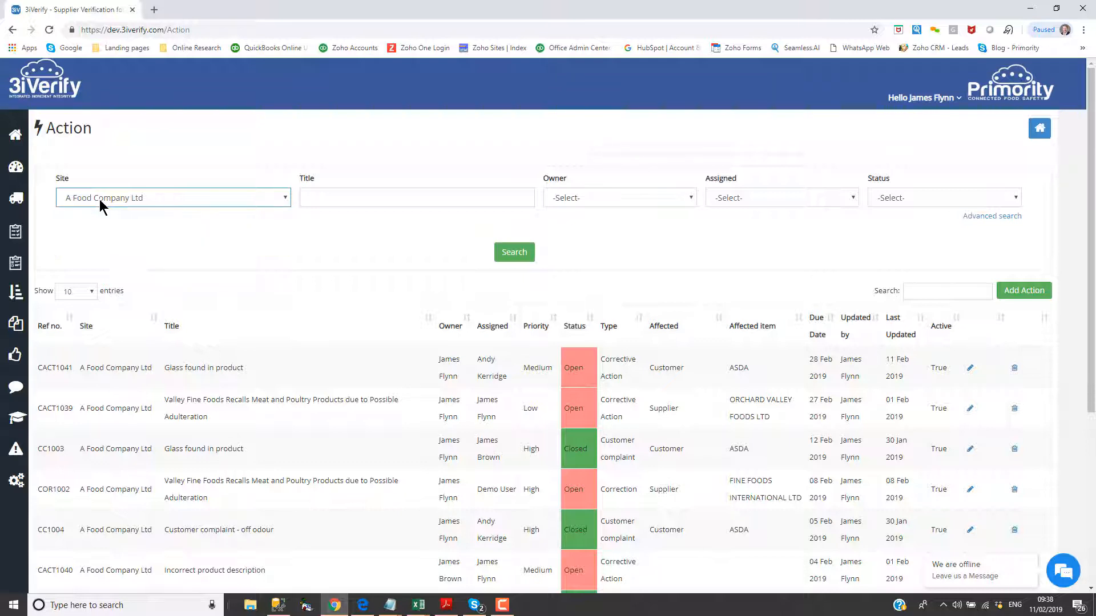
{"action": "left_click", "coordinate": [509, 197]}
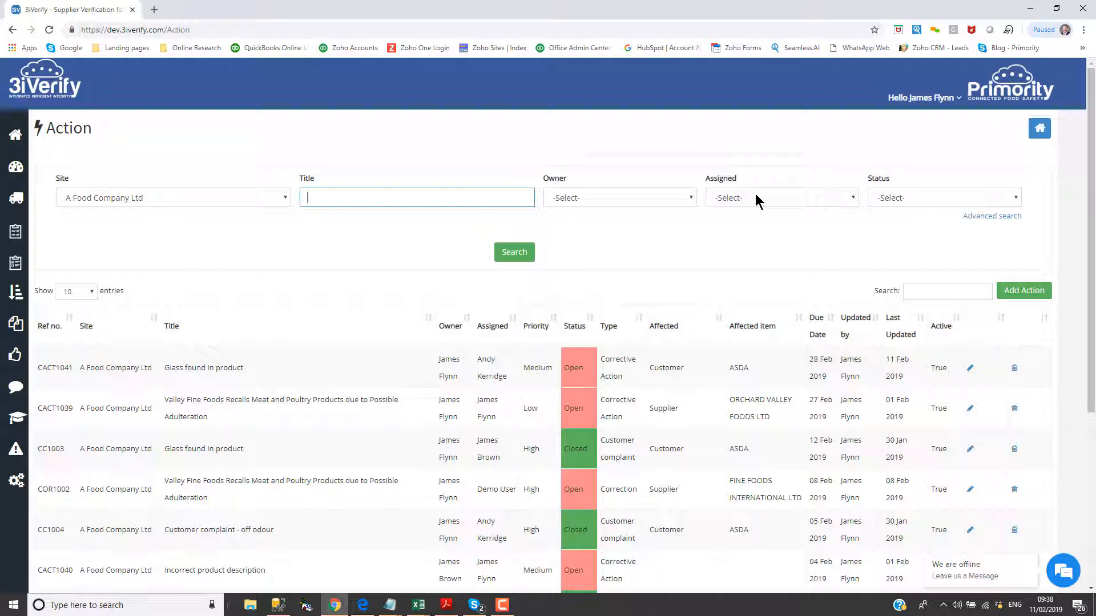
{"action": "left_click", "coordinate": [942, 199]}
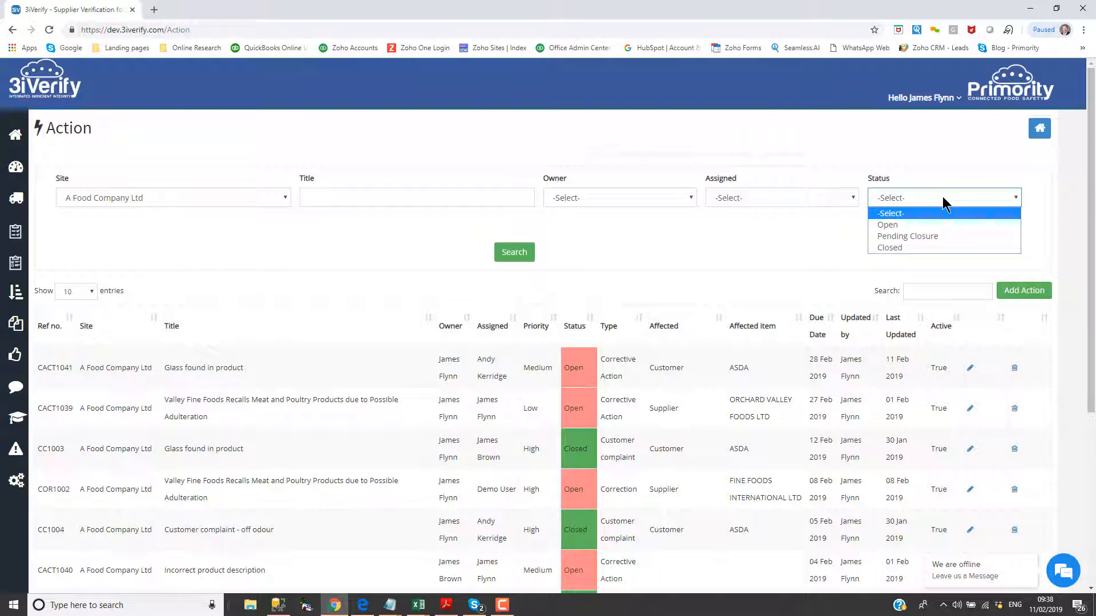
{"action": "left_click", "coordinate": [944, 200]}
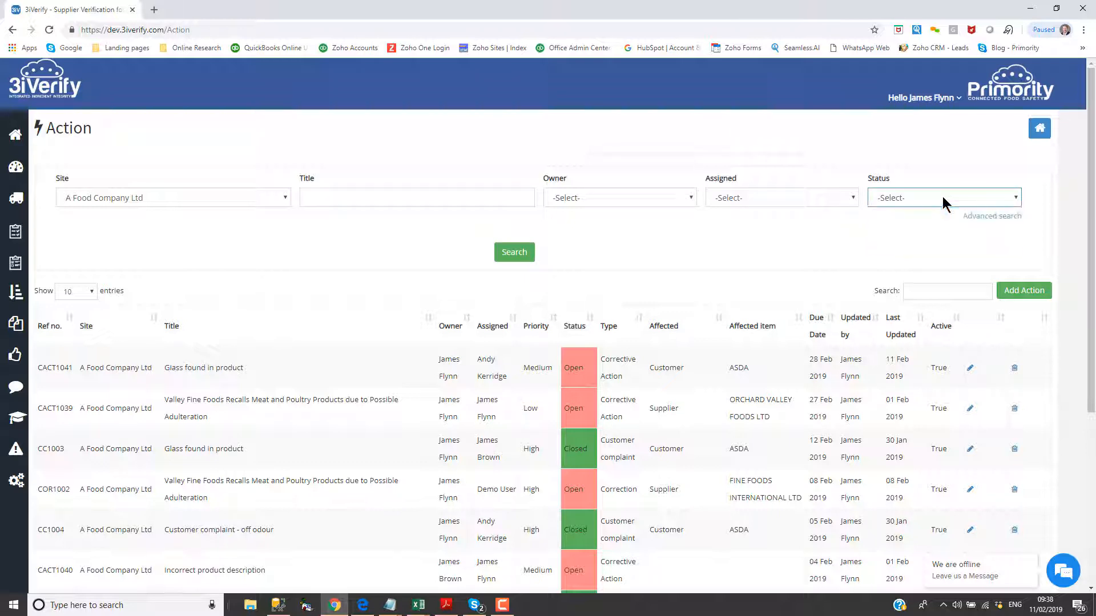
Step: Expand the advanced search, examine the Priority, Type, Affected, Affected item, Quest. ref and Uncompleted only filters, and hide it again
{"action": "left_click", "coordinate": [992, 217]}
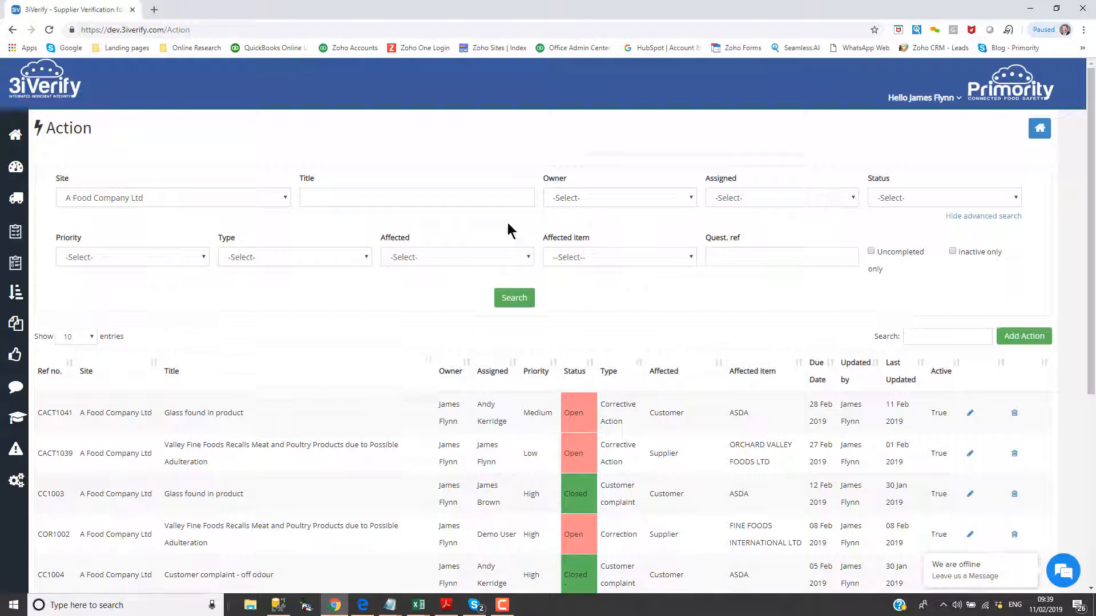
{"action": "left_click", "coordinate": [145, 255]}
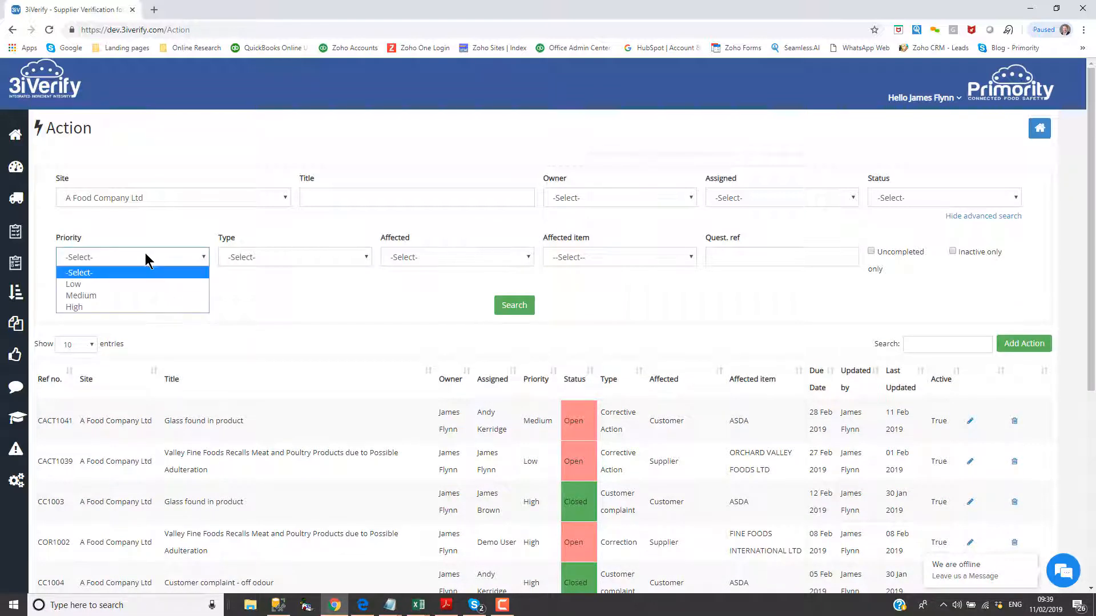
{"action": "left_click", "coordinate": [350, 255]}
{"action": "left_click", "coordinate": [452, 256]}
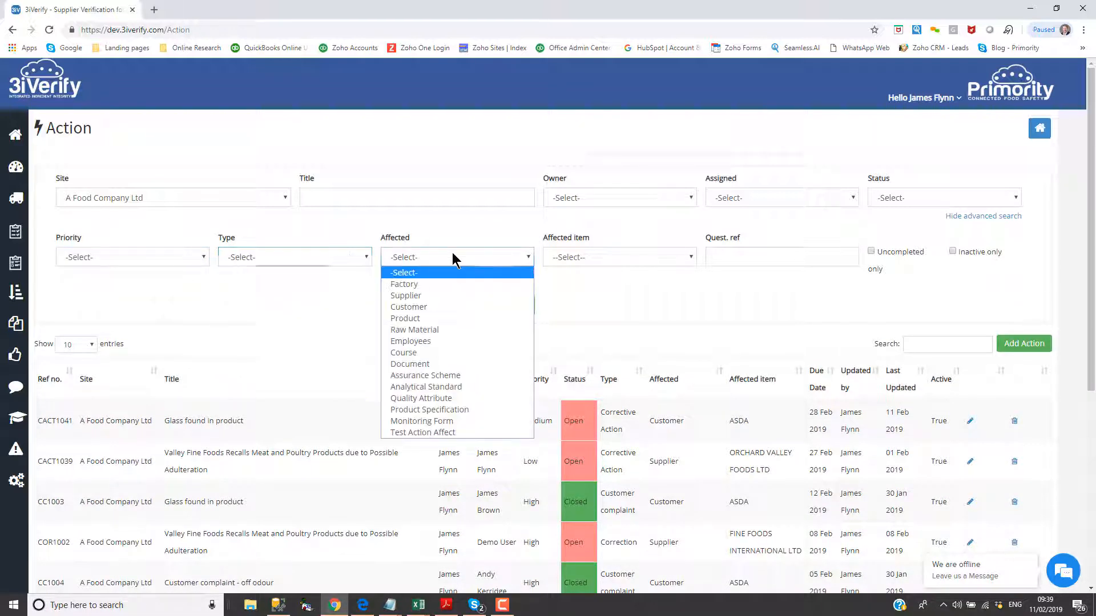
{"action": "left_click", "coordinate": [636, 255]}
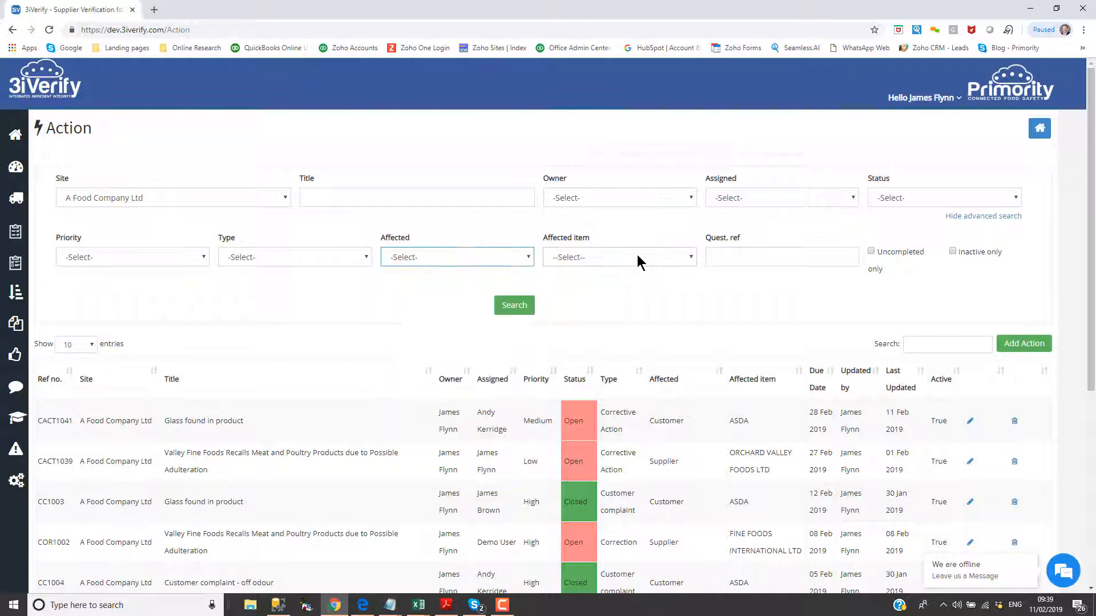
{"action": "left_click", "coordinate": [637, 256]}
{"action": "left_click", "coordinate": [758, 254]}
{"action": "left_click", "coordinate": [871, 252]}
{"action": "left_click", "coordinate": [871, 252]}
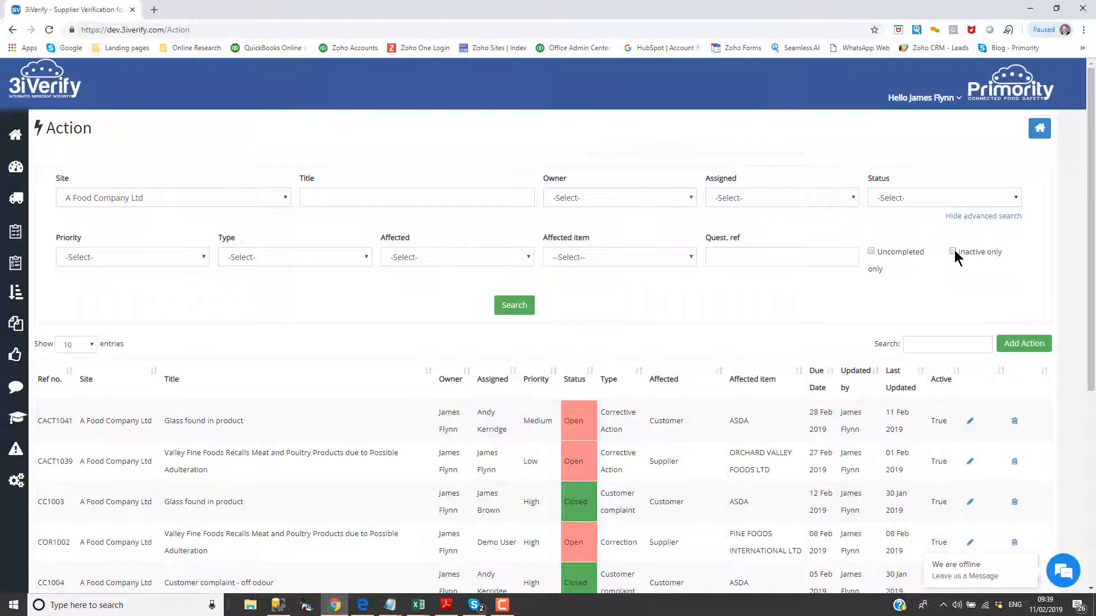
{"action": "left_click", "coordinate": [982, 216]}
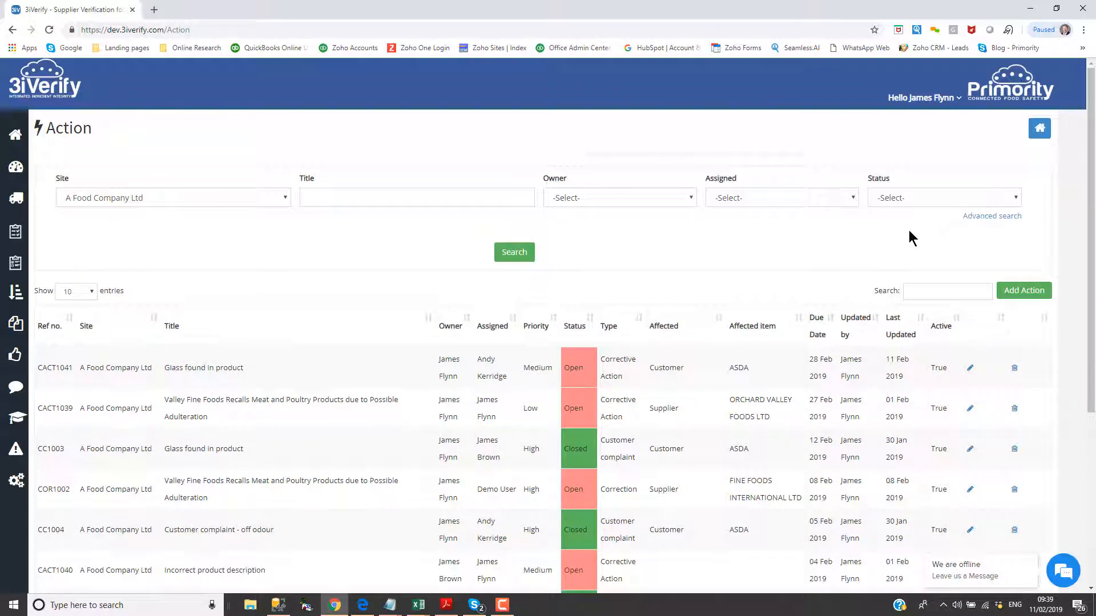
Step: Start a new action titled "Glass found in product" with type Corrective Action and detail "Details of the action go here."
{"action": "left_click", "coordinate": [1024, 290]}
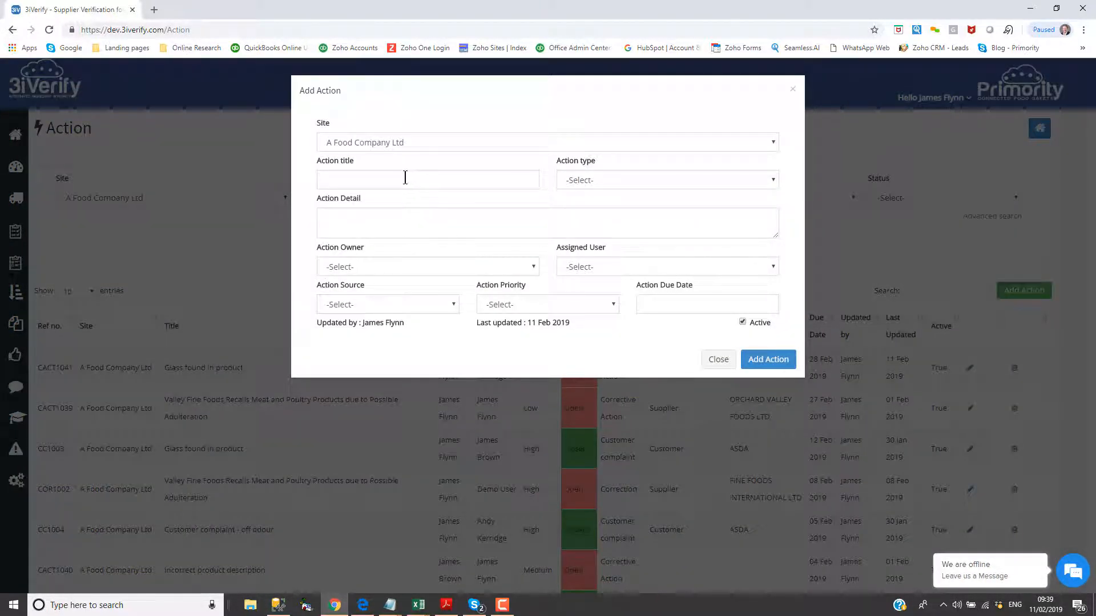
{"action": "left_click", "coordinate": [406, 177]}
{"action": "type", "text": "Glass foudn in product"}
{"action": "right_click", "coordinate": [356, 181]}
{"action": "left_click", "coordinate": [376, 193]}
{"action": "left_click", "coordinate": [643, 181]}
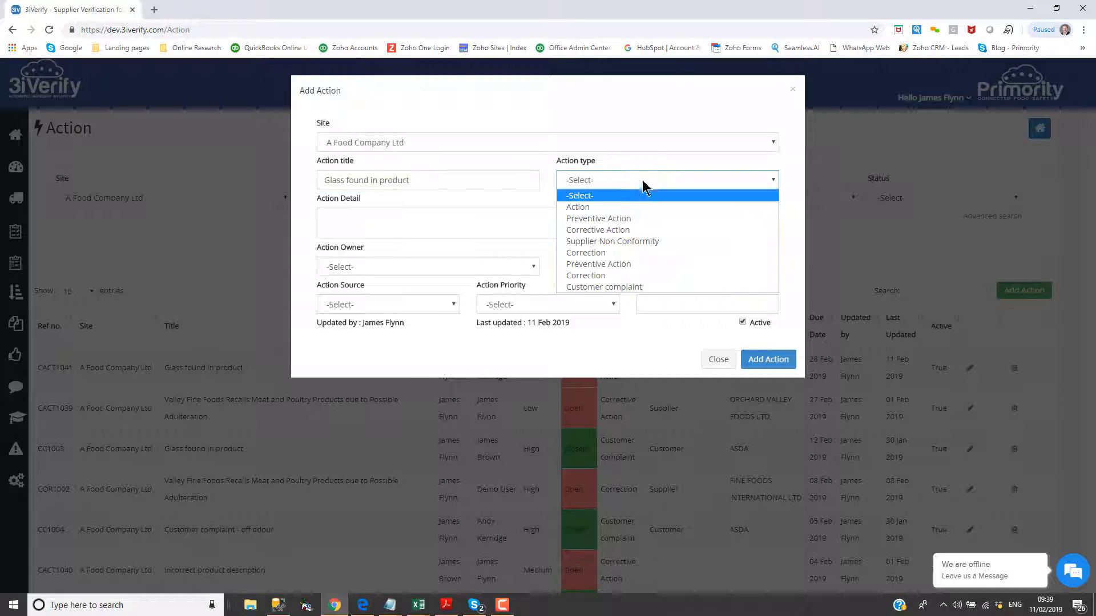
{"action": "left_click", "coordinate": [635, 230]}
{"action": "left_click", "coordinate": [334, 217]}
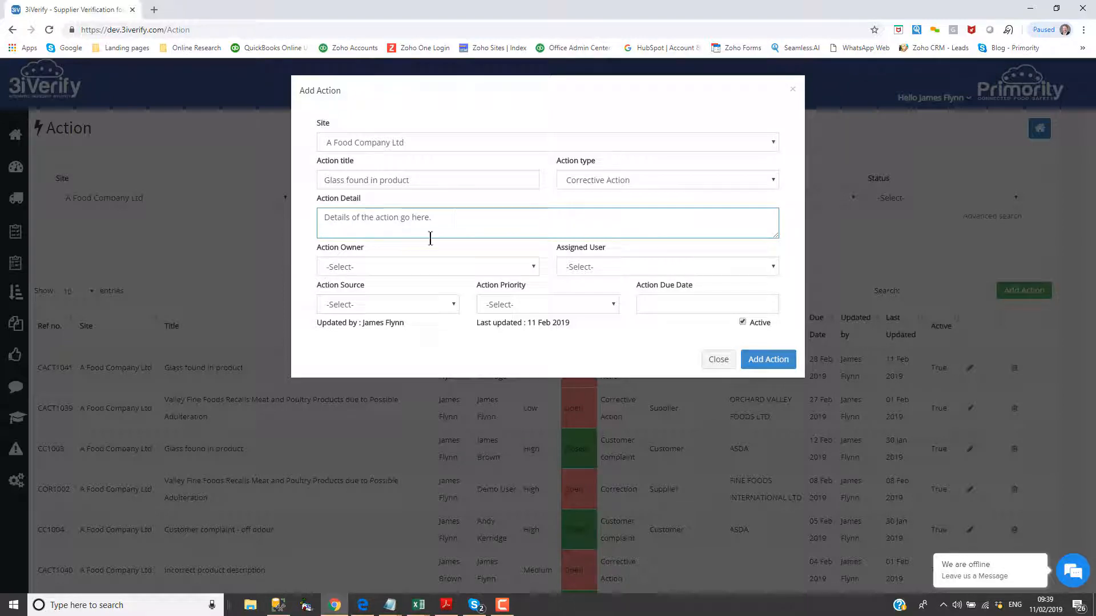
Step: Choose the action owner and the assigned user for the new action
{"action": "left_click", "coordinate": [418, 268]}
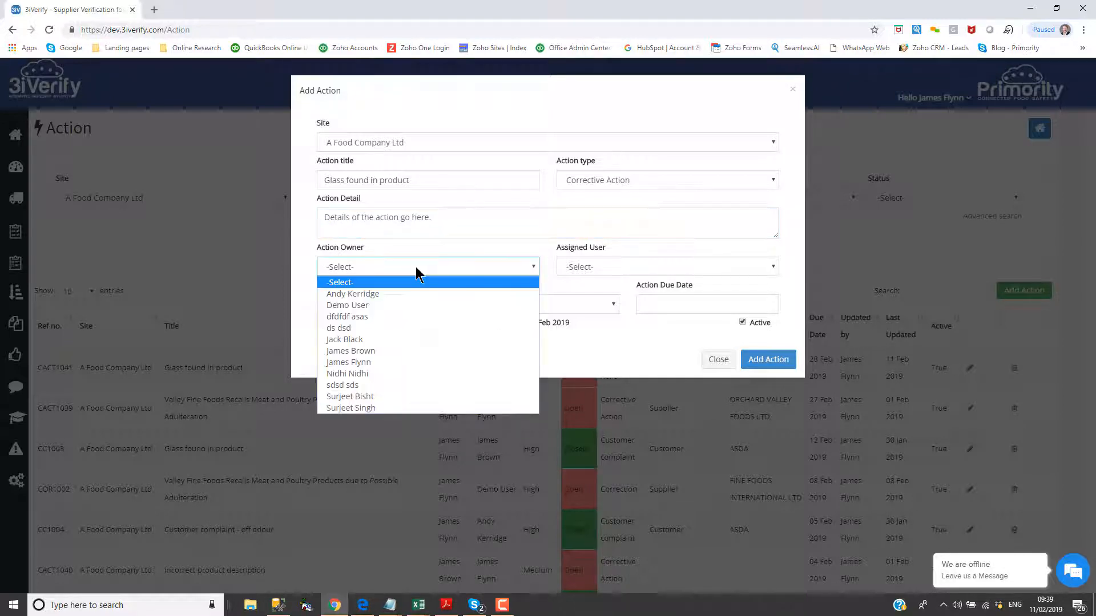
{"action": "left_click", "coordinate": [365, 363]}
{"action": "left_click", "coordinate": [600, 267]}
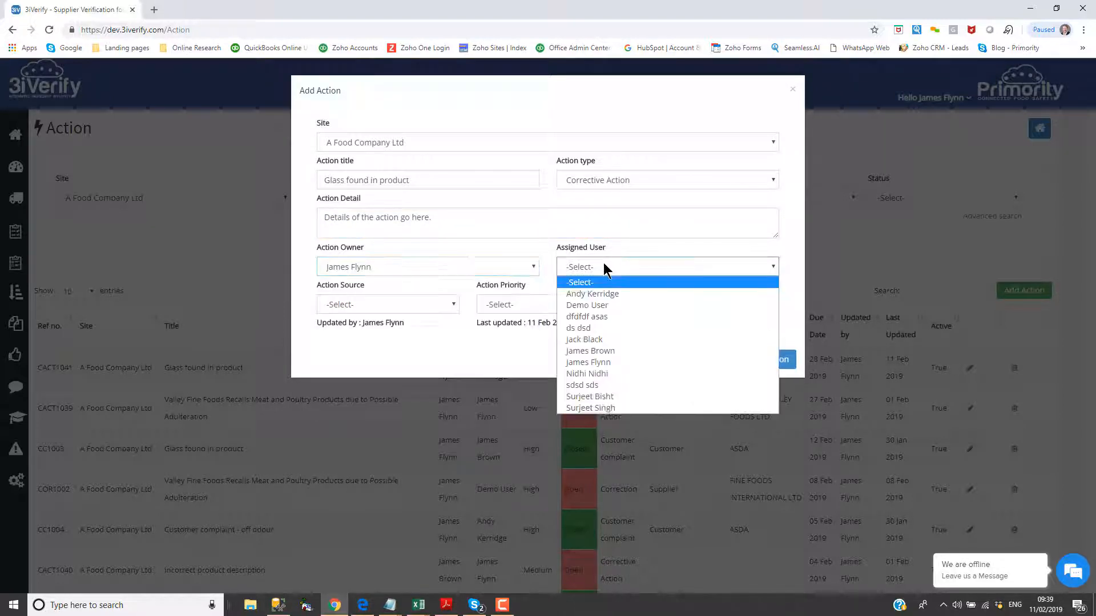
{"action": "left_click", "coordinate": [609, 292]}
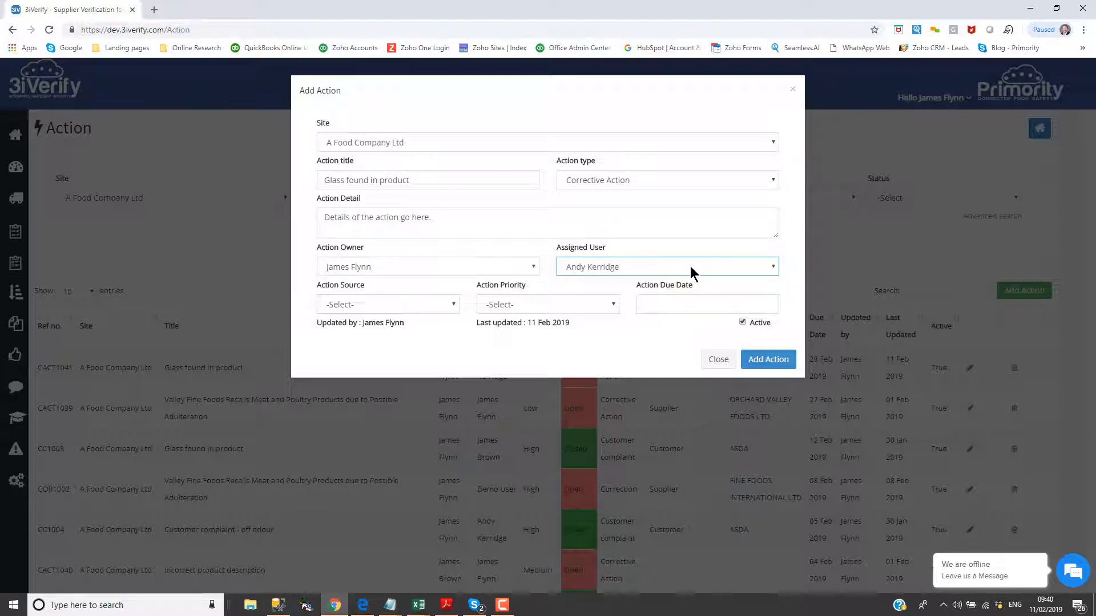
Step: Set the source to Customer Complaint, priority to Medium and due date to Feb 28 2019, and add the action
{"action": "left_click", "coordinate": [418, 307]}
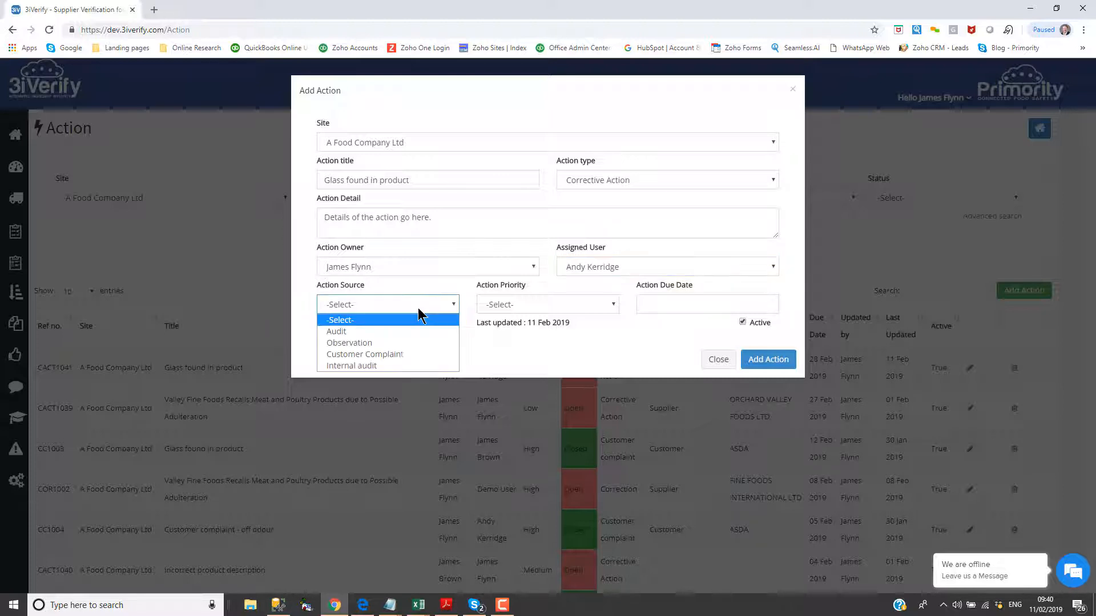
{"action": "left_click", "coordinate": [405, 354]}
{"action": "left_click", "coordinate": [538, 307]}
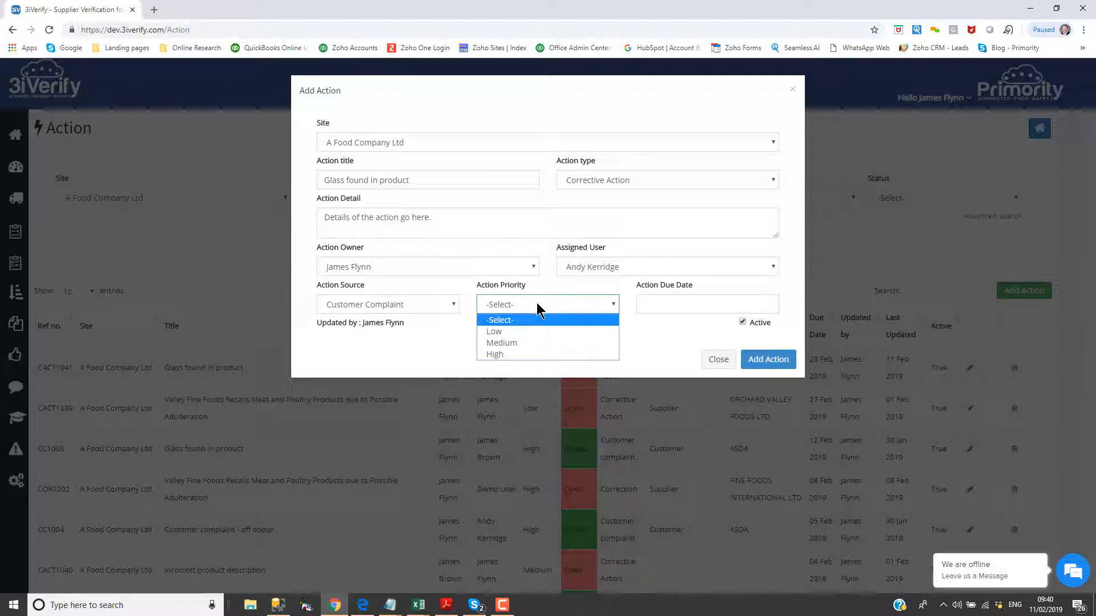
{"action": "left_click", "coordinate": [537, 343]}
{"action": "left_click", "coordinate": [707, 304]}
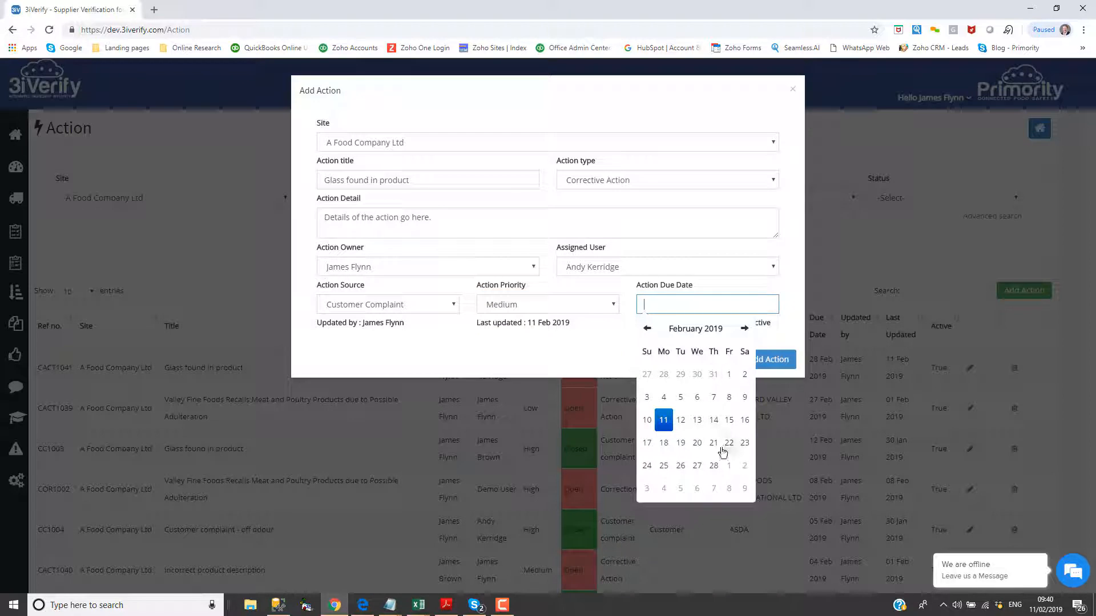
{"action": "left_click", "coordinate": [713, 465]}
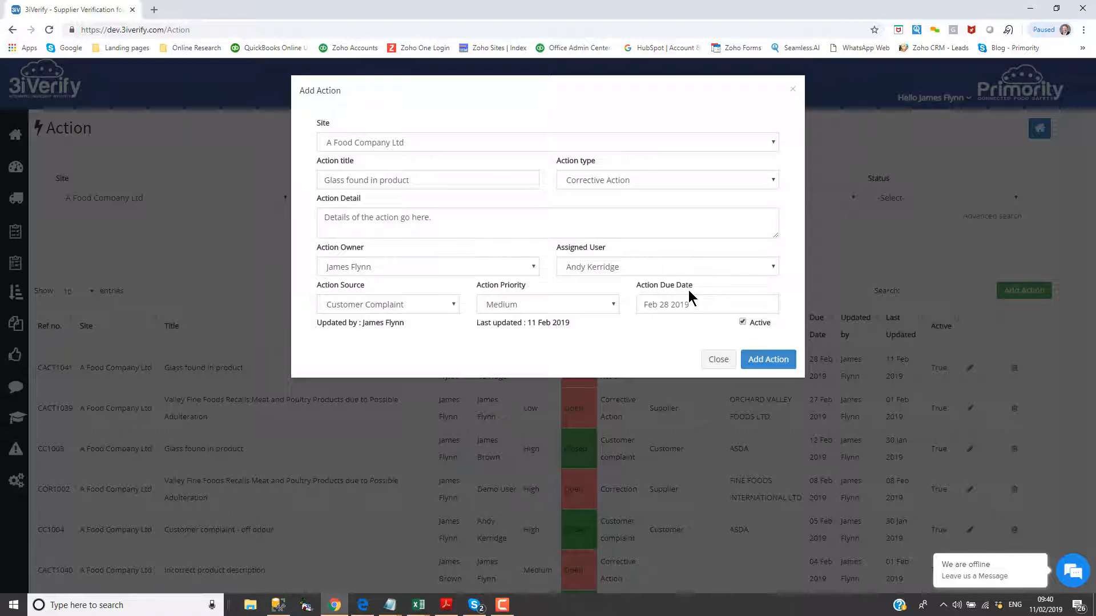
{"action": "left_click", "coordinate": [756, 361]}
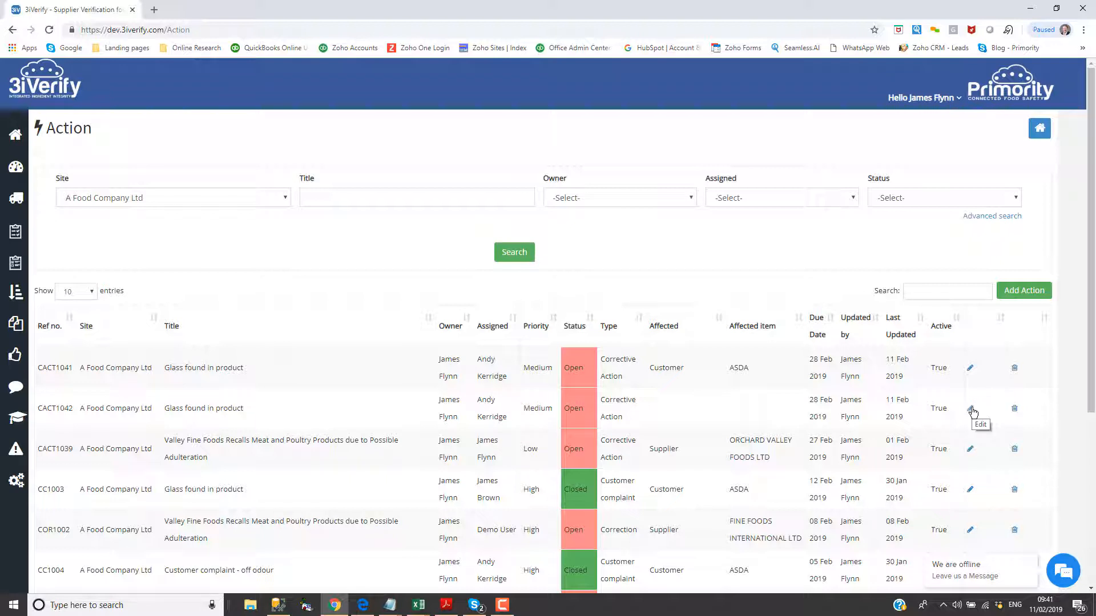
Step: Open the newly added "Glass found in product" action for editing and select Demo User and two colleagues as followers
{"action": "left_click", "coordinate": [811, 395]}
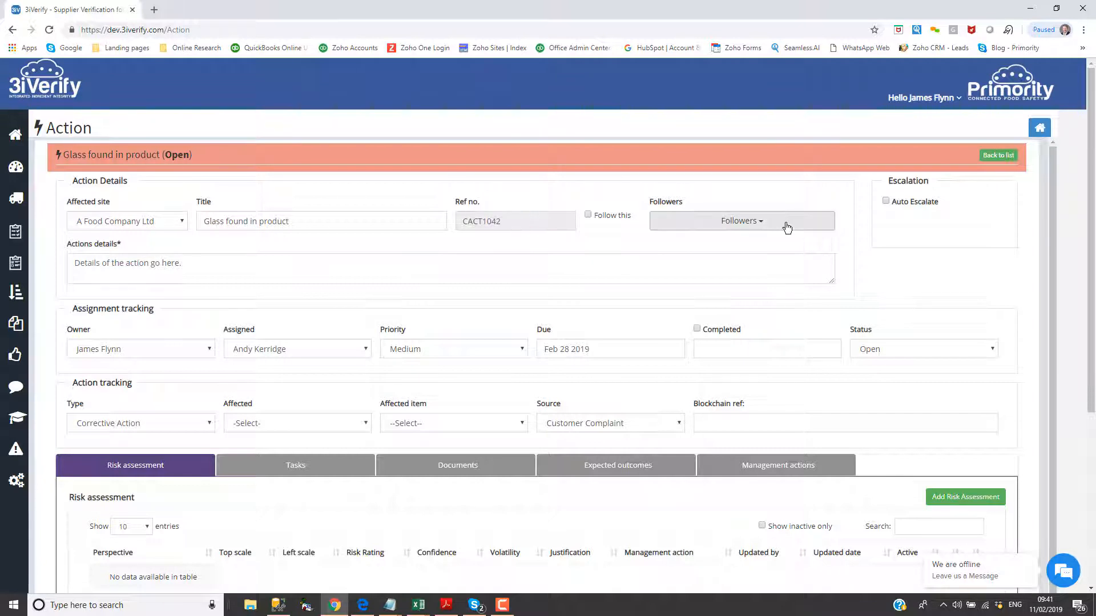
{"action": "left_click", "coordinate": [740, 224]}
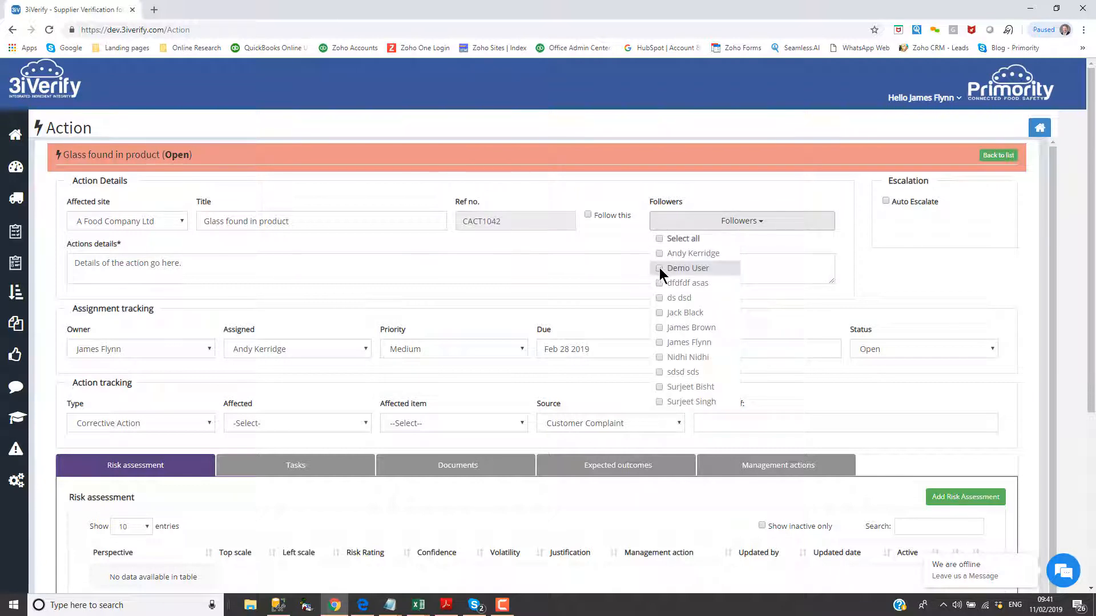
{"action": "left_click", "coordinate": [663, 270]}
{"action": "left_click", "coordinate": [661, 328]}
{"action": "left_click", "coordinate": [660, 388]}
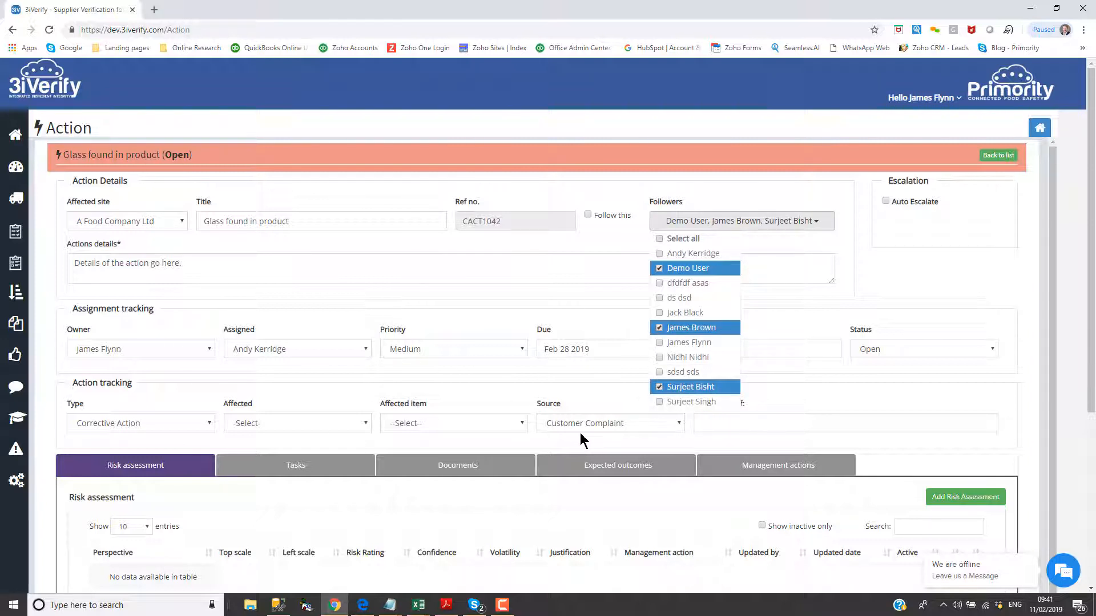
{"action": "left_click", "coordinate": [888, 212]}
Step: Enable auto escalation for the action with the escalation type Food Safety
{"action": "left_click", "coordinate": [886, 201]}
{"action": "left_click", "coordinate": [923, 242]}
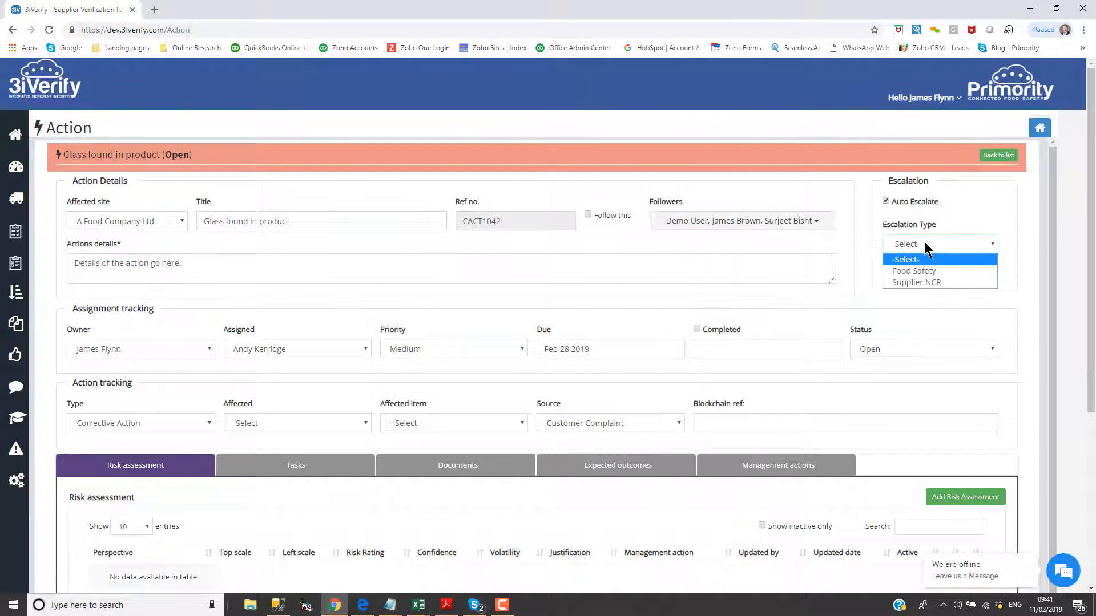
{"action": "left_click", "coordinate": [935, 272]}
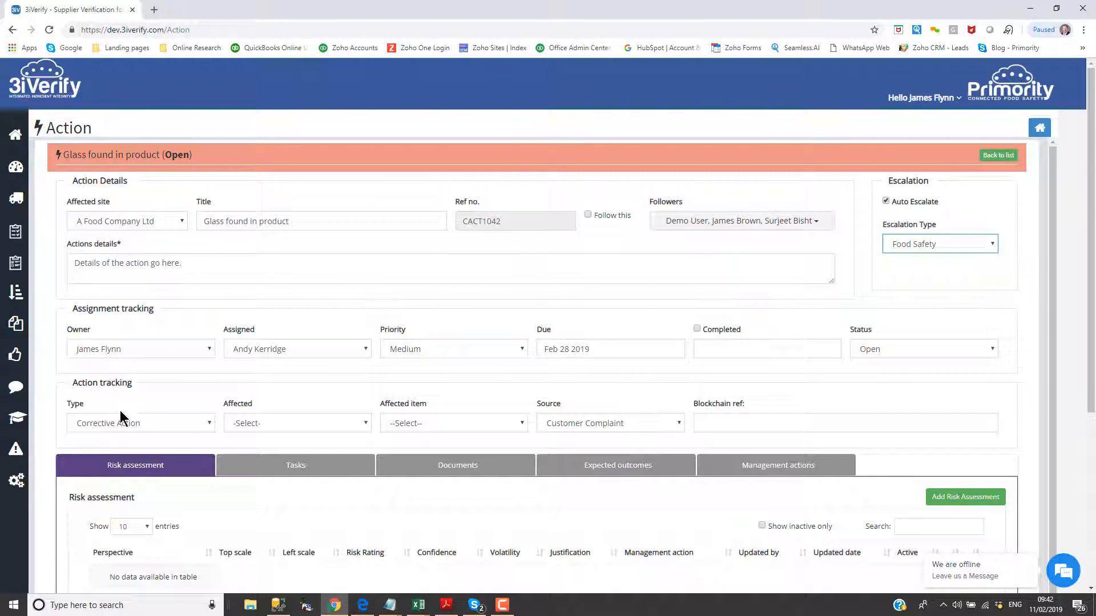
Step: In the action tracking details, set Affected to Customer and the affected item to ASDA
{"action": "left_click", "coordinate": [294, 423]}
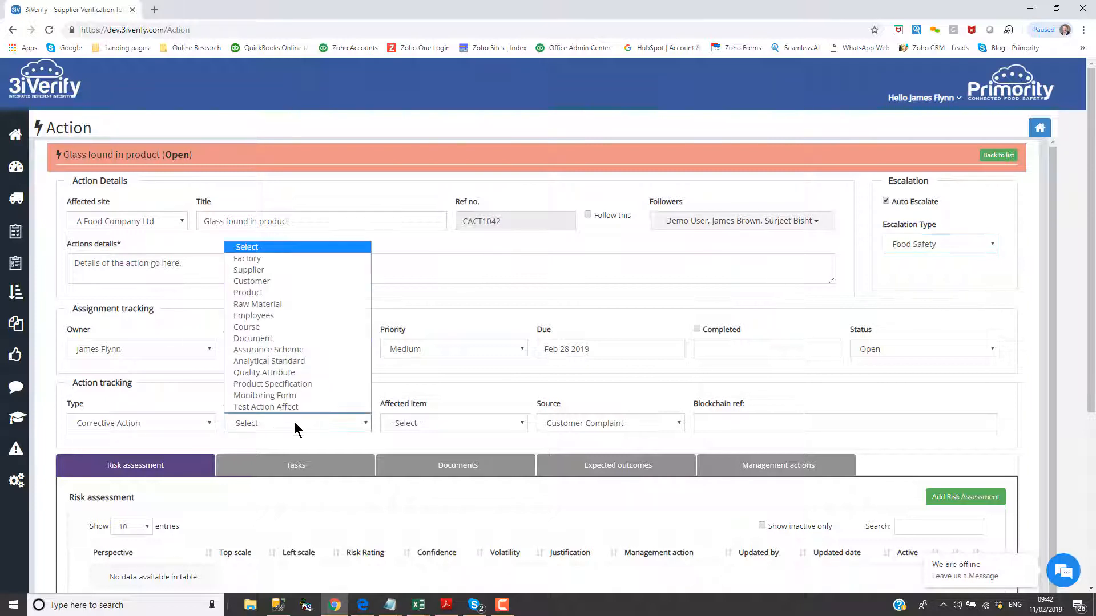
{"action": "left_click", "coordinate": [282, 281]}
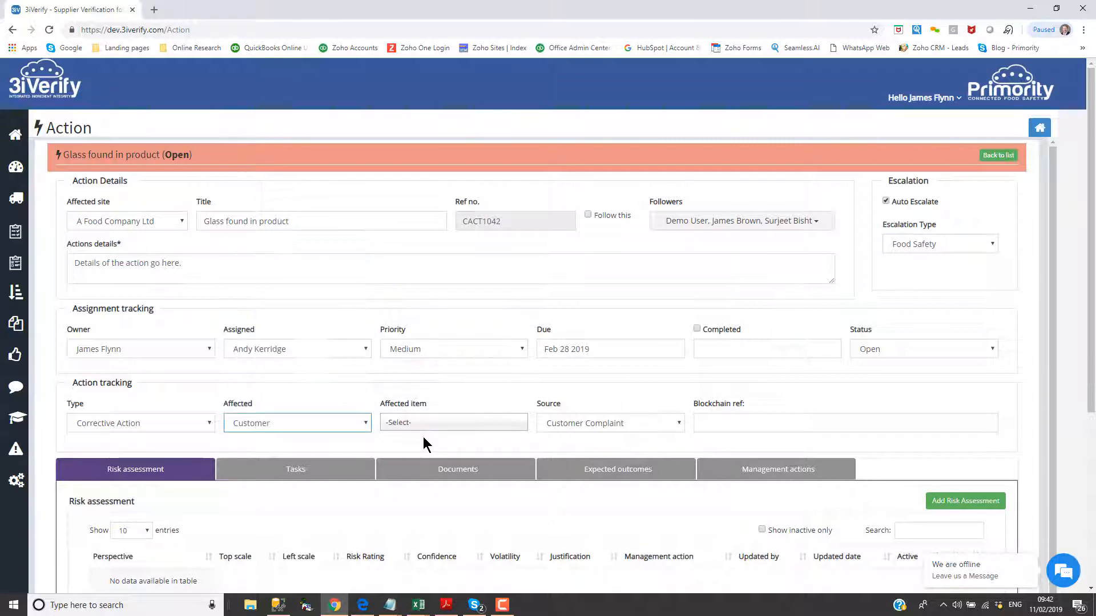
{"action": "left_click", "coordinate": [422, 425]}
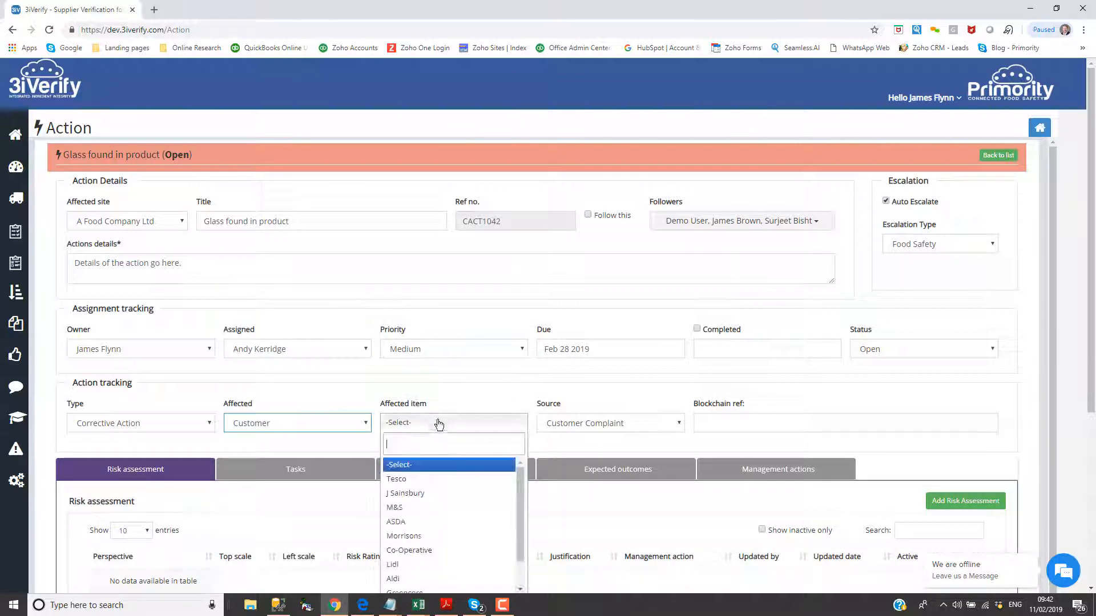
{"action": "left_click", "coordinate": [415, 523]}
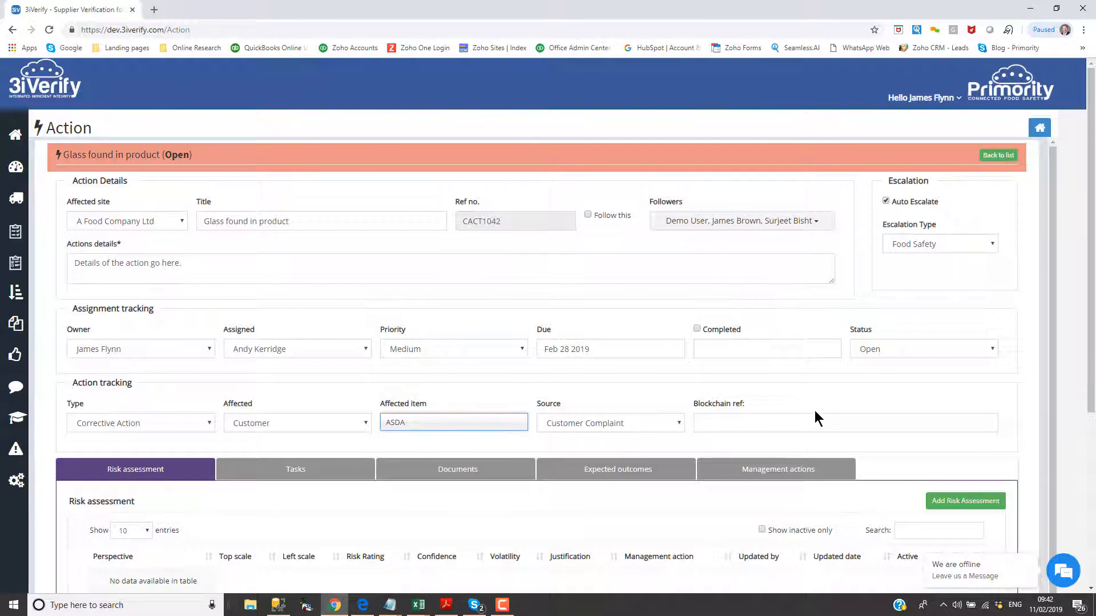
Step: Start a risk assessment with perspective Food Safety, top scale Illness and left scale Probable
{"action": "scroll", "coordinate": [814, 413], "scroll_direction": "down", "scroll_amount": 2}
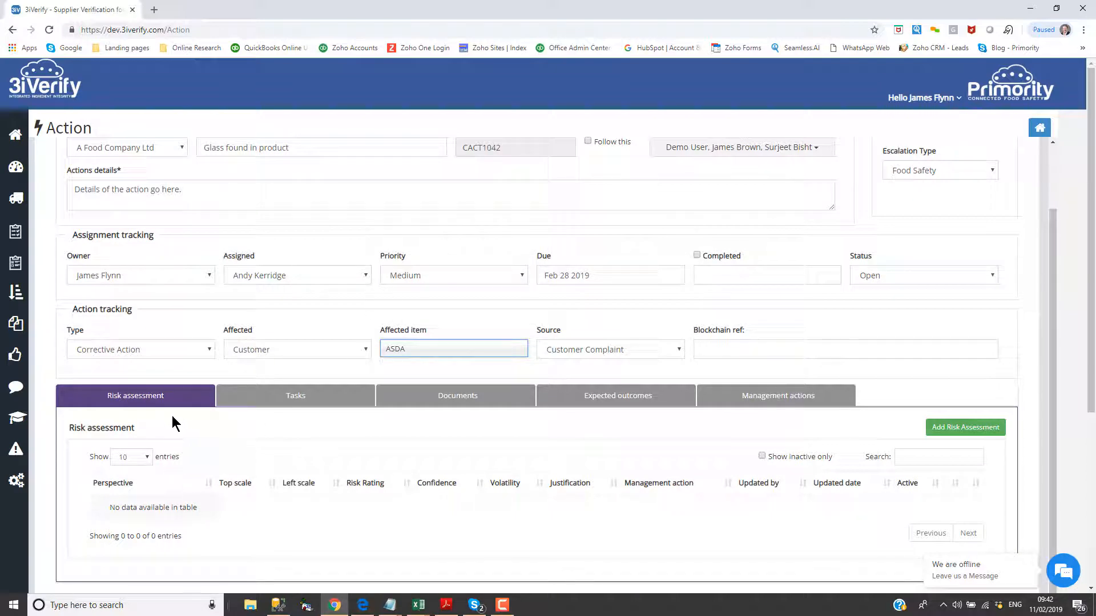
{"action": "left_click", "coordinate": [970, 427]}
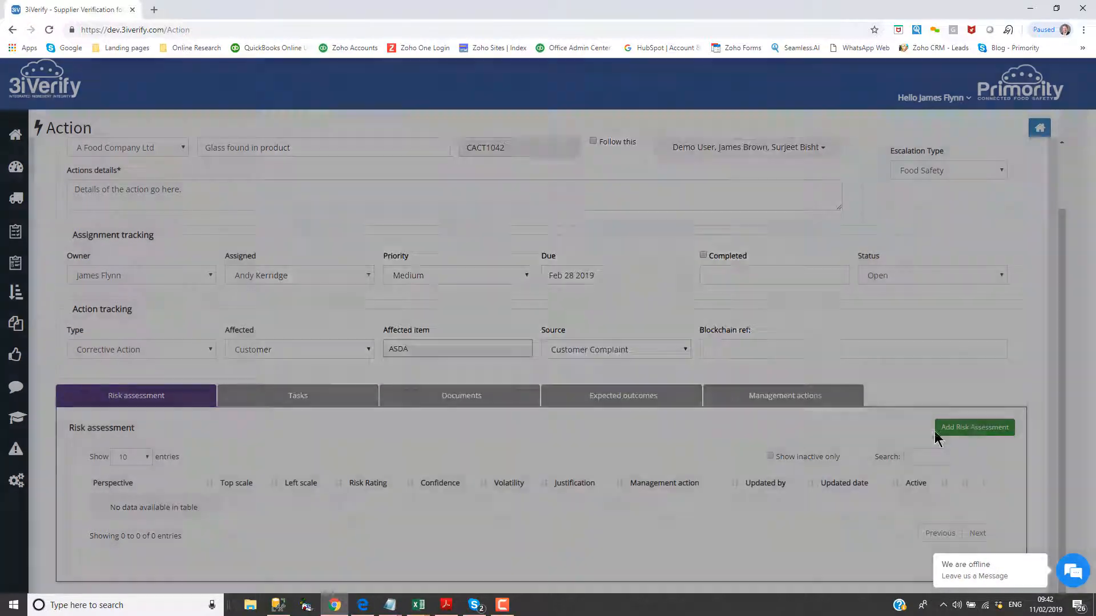
{"action": "left_click", "coordinate": [369, 143]}
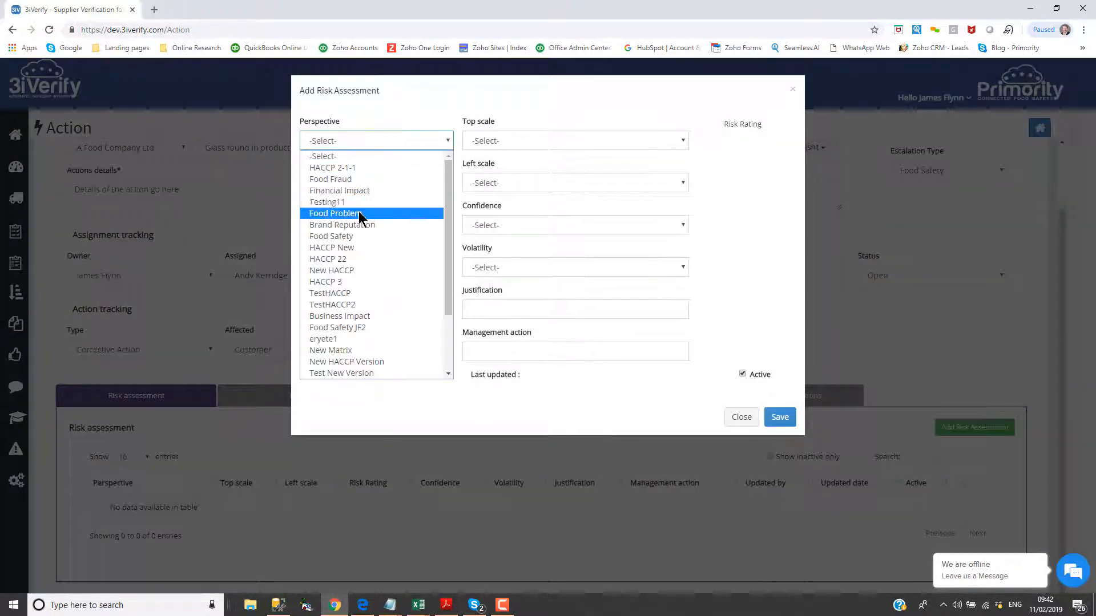
{"action": "left_click", "coordinate": [359, 236]}
{"action": "left_click", "coordinate": [557, 141]}
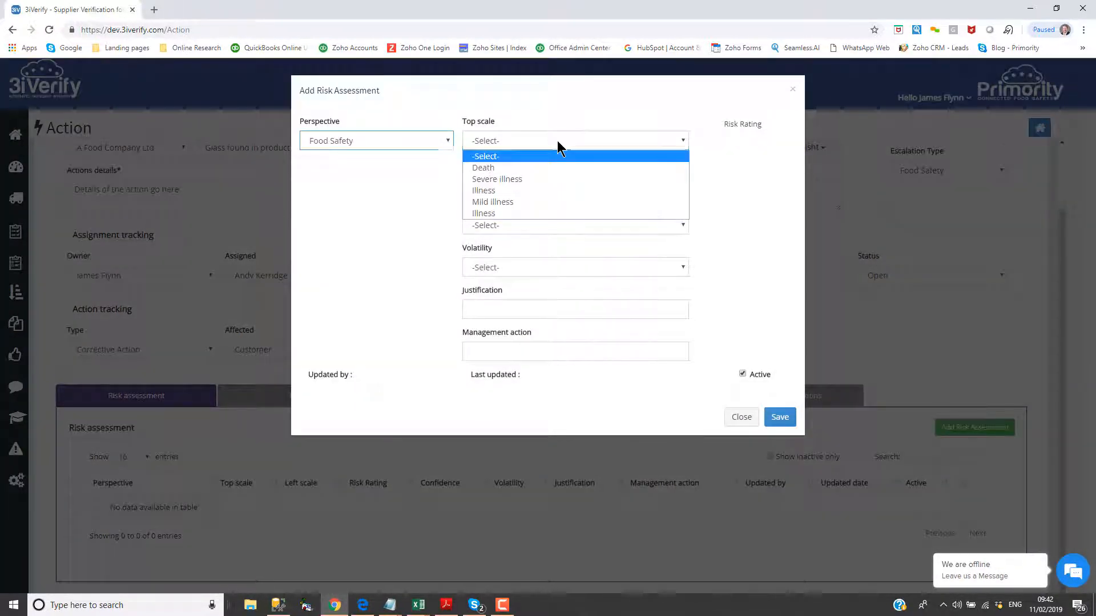
{"action": "left_click", "coordinate": [556, 188]}
{"action": "left_click", "coordinate": [547, 185]}
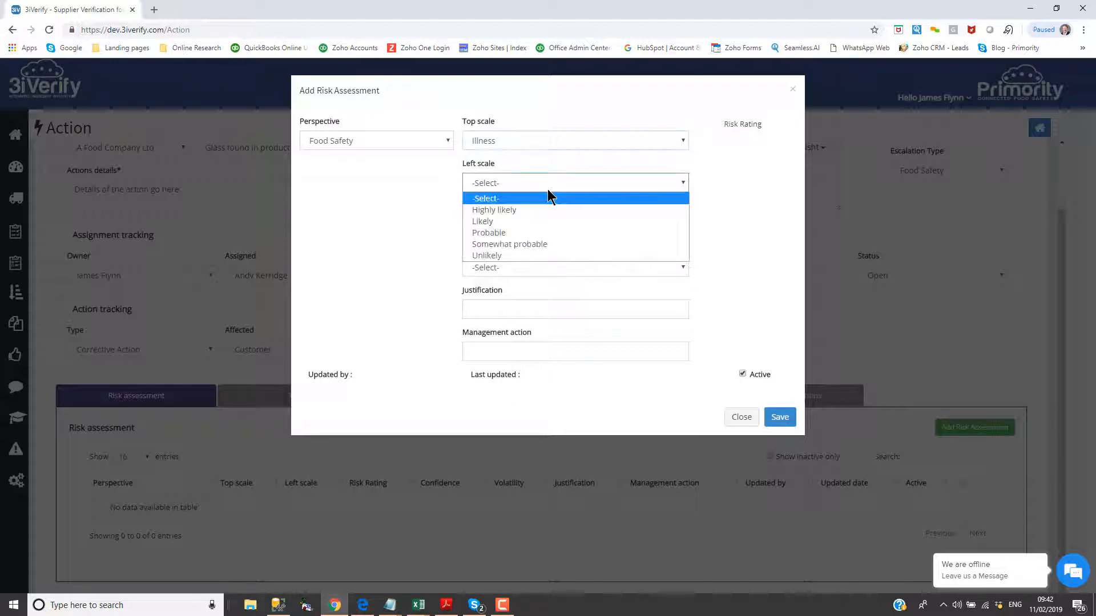
{"action": "left_click", "coordinate": [537, 230]}
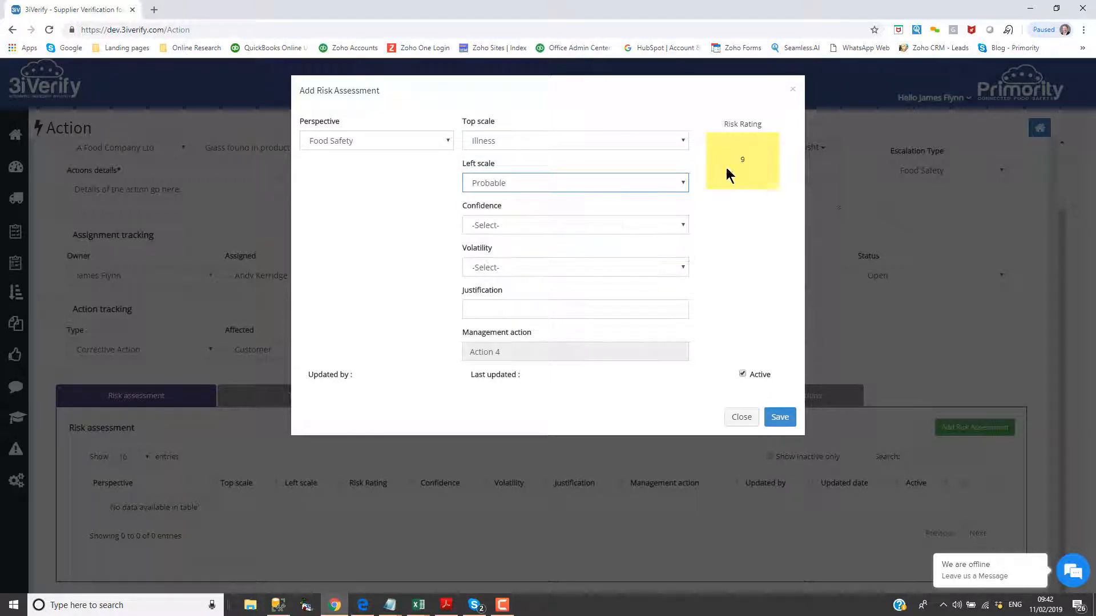
Step: Set the risk assessment's confidence to Medium and volatility to Volatile, enter "Justification" as the justification, and save it
{"action": "left_click", "coordinate": [521, 224]}
{"action": "left_click", "coordinate": [522, 263]}
{"action": "left_click", "coordinate": [524, 269]}
{"action": "left_click", "coordinate": [541, 311]}
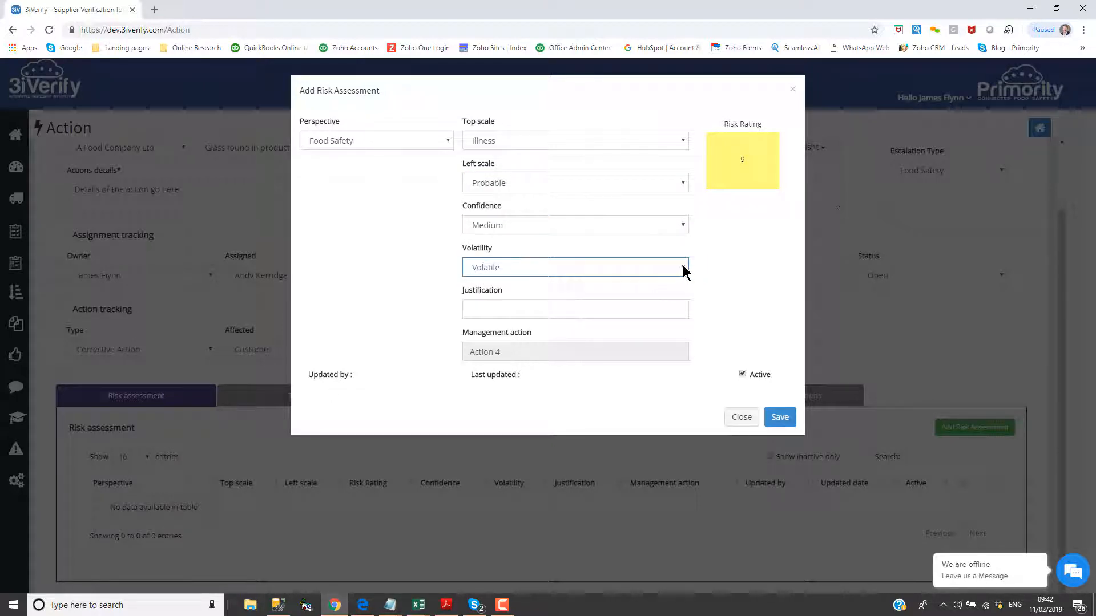
{"action": "left_click", "coordinate": [531, 308]}
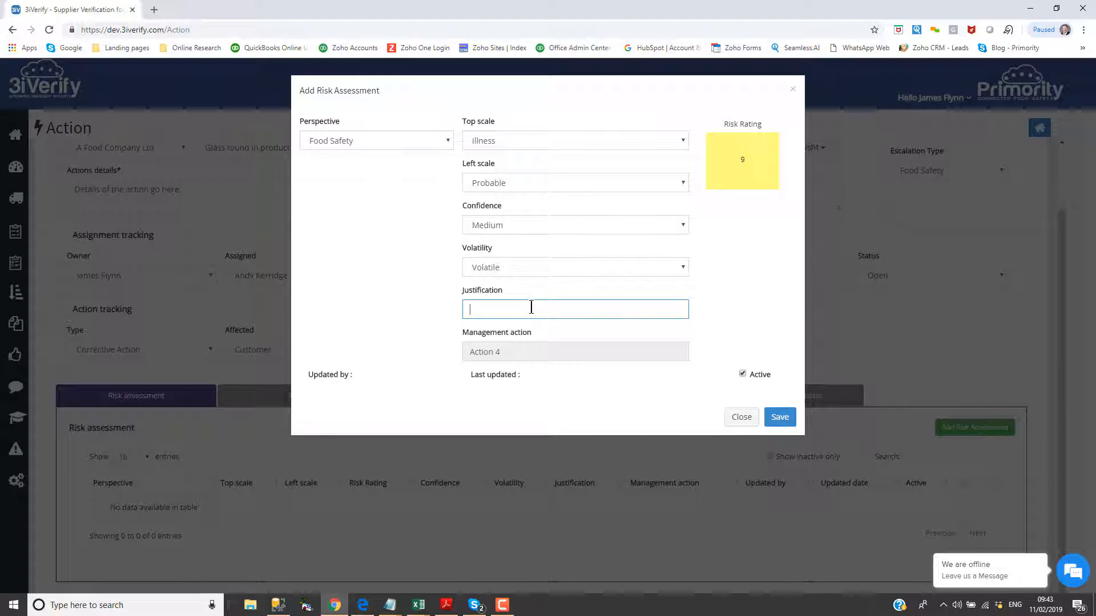
{"action": "type", "text": "tificaiton"}
{"action": "right_click", "coordinate": [495, 311]}
{"action": "left_click", "coordinate": [517, 322]}
{"action": "left_click", "coordinate": [776, 417]}
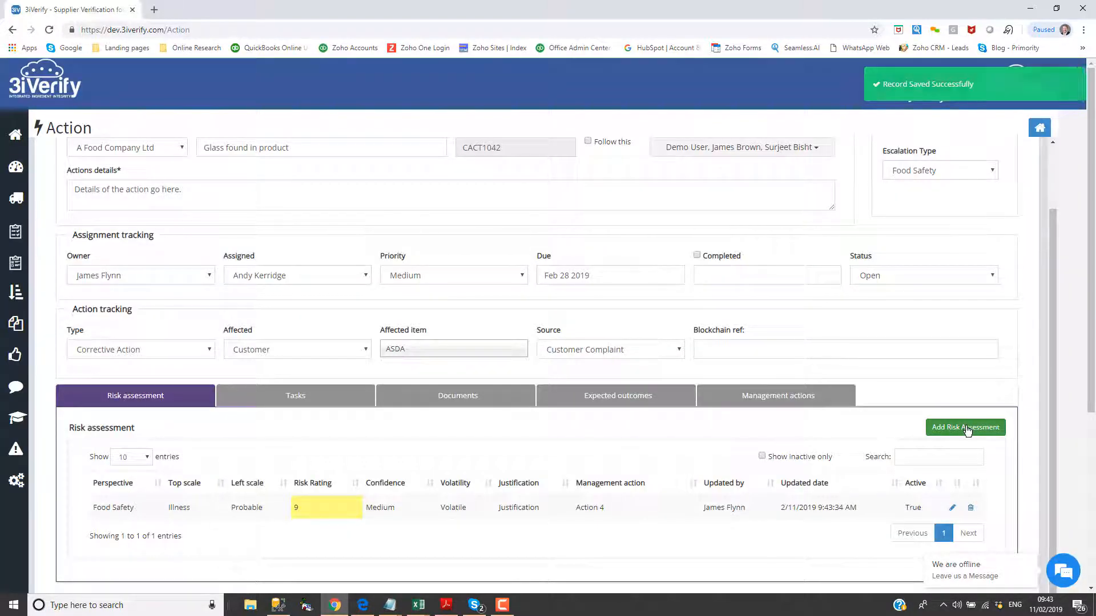
Step: Start a second risk assessment with perspective Brand Reputation, top scale High and left scale Medium term brand damage
{"action": "left_click", "coordinate": [964, 428]}
{"action": "left_click", "coordinate": [377, 140]}
{"action": "left_click", "coordinate": [371, 220]}
{"action": "left_click", "coordinate": [502, 140]}
{"action": "left_click", "coordinate": [532, 190]}
Step: Set the brand assessment's confidence to Medium and volatility to Volatile, enter the justification "Might lead to lost sales", and save it
{"action": "left_click", "coordinate": [524, 228]}
{"action": "left_click", "coordinate": [531, 264]}
{"action": "left_click", "coordinate": [539, 267]}
{"action": "left_click", "coordinate": [543, 301]}
{"action": "left_click", "coordinate": [545, 308]}
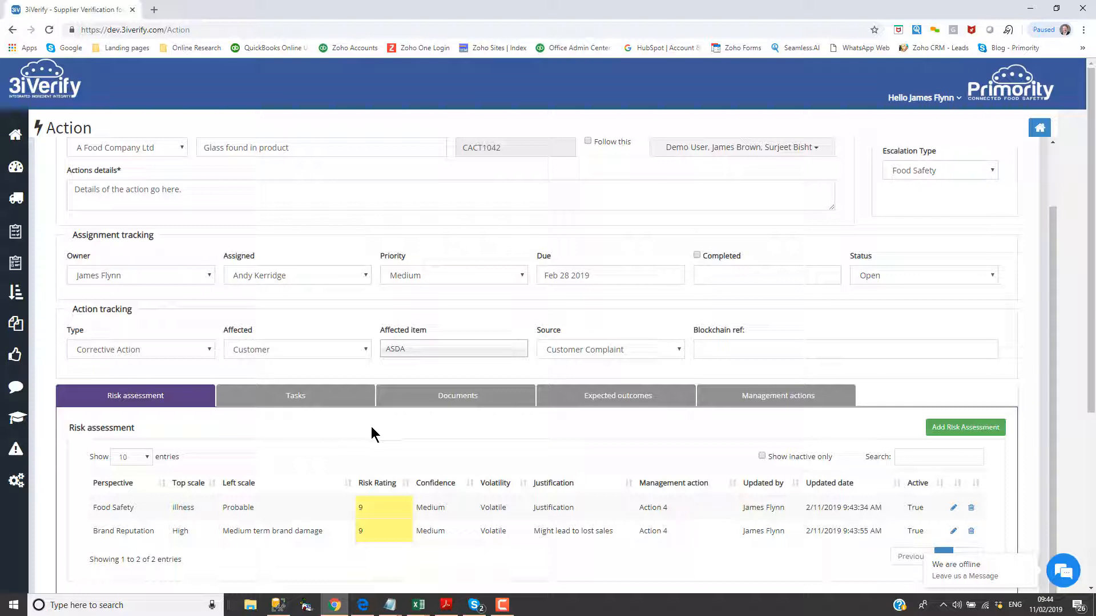
Step: Start a new task for the action with the subject Investigation, task type Investigation and priority Medium
{"action": "left_click", "coordinate": [296, 396]}
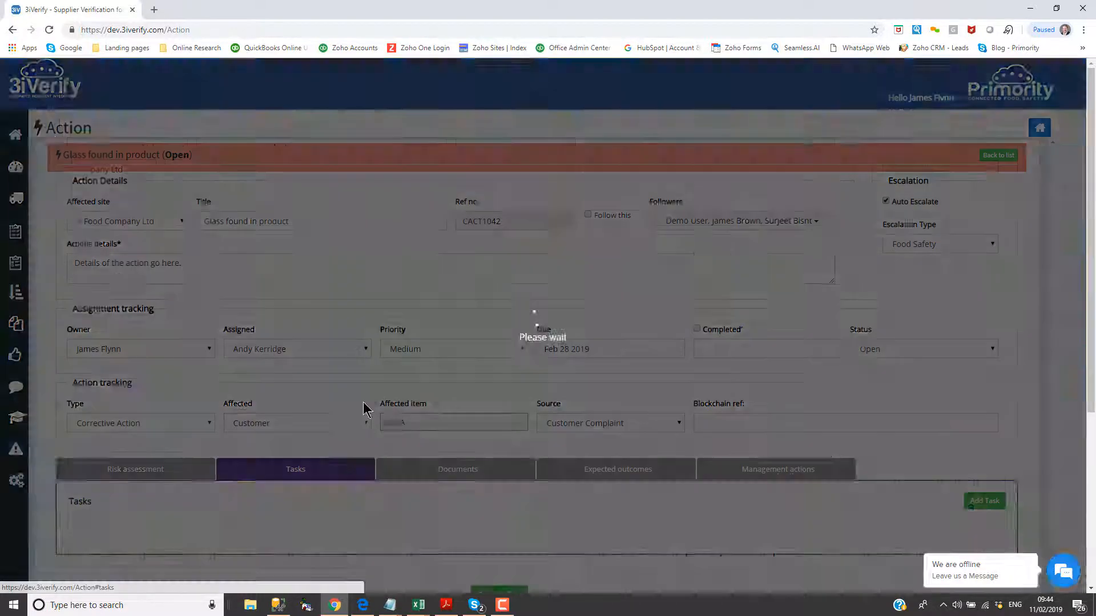
{"action": "scroll", "coordinate": [496, 368], "scroll_direction": "down", "scroll_amount": 1}
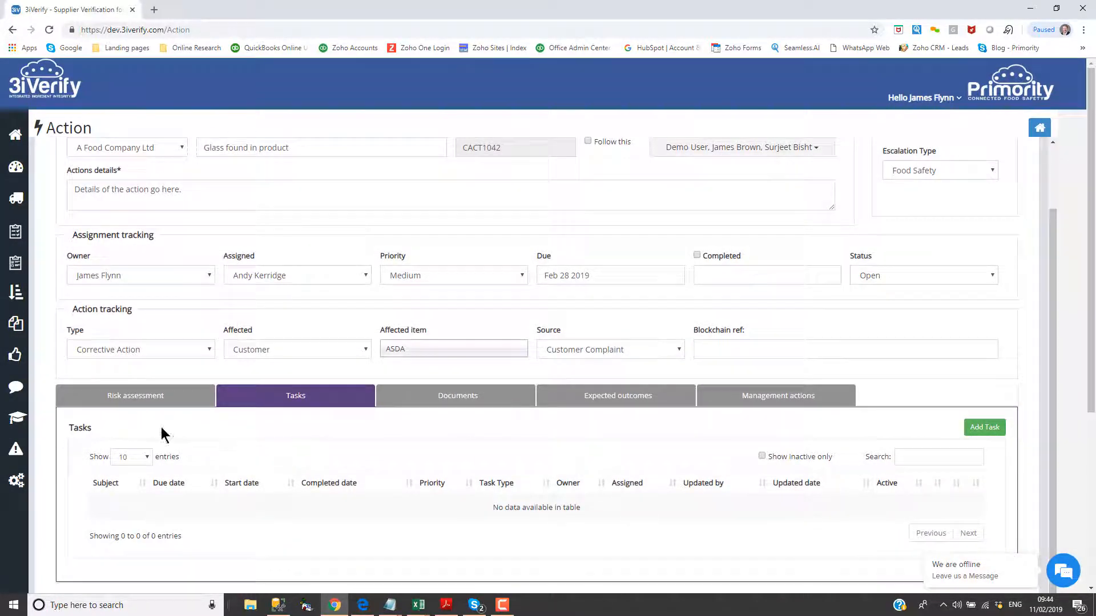
{"action": "left_click", "coordinate": [984, 427]}
{"action": "left_click", "coordinate": [327, 184]}
{"action": "left_click", "coordinate": [354, 211]}
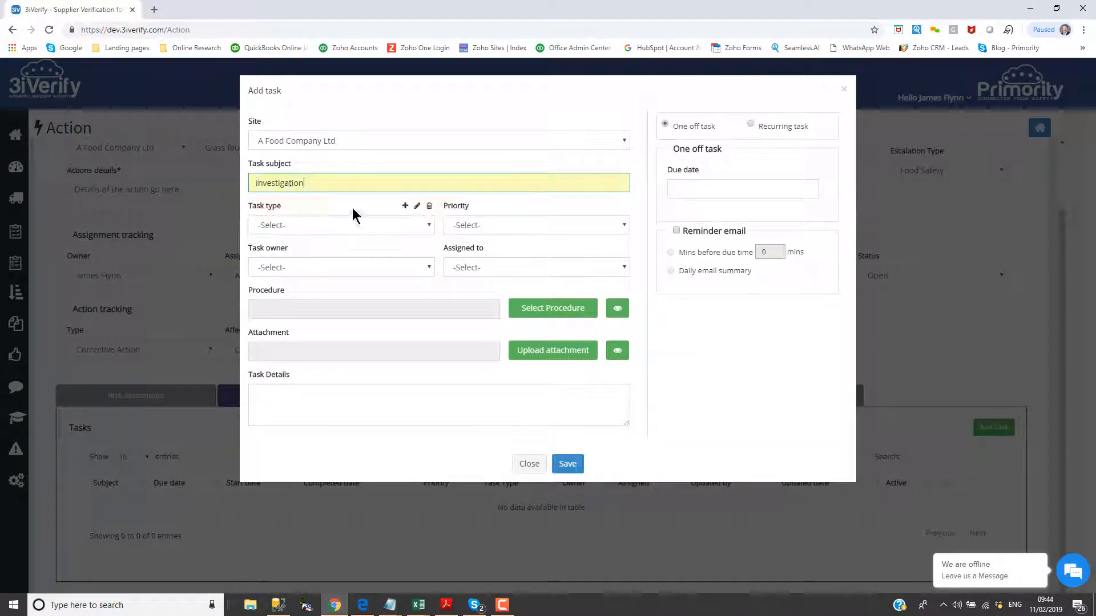
{"action": "left_click", "coordinate": [310, 225]}
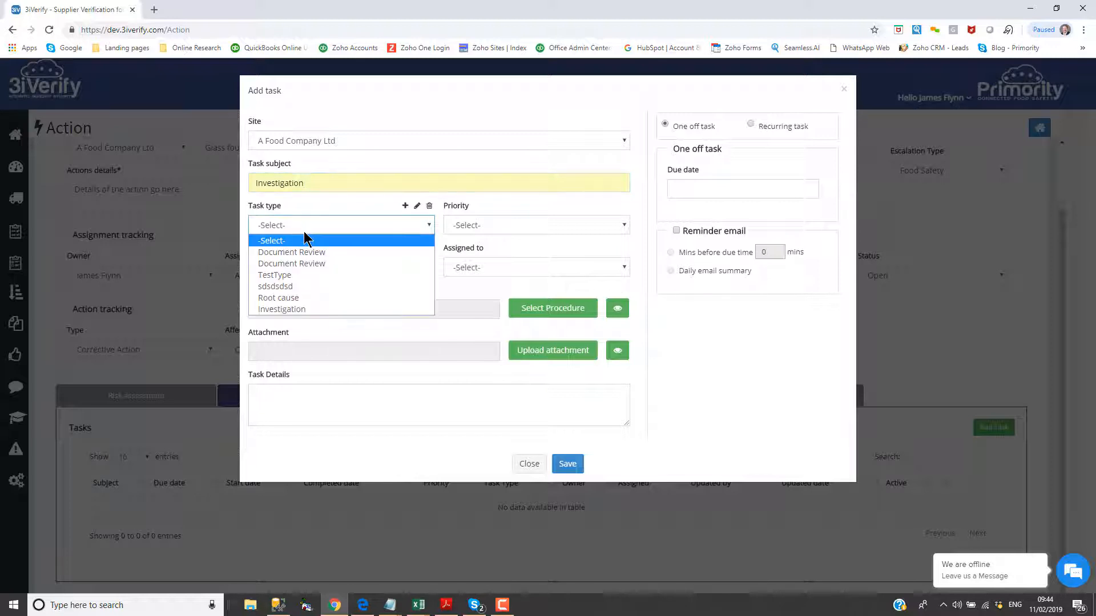
{"action": "left_click", "coordinate": [313, 309]}
{"action": "left_click", "coordinate": [522, 223]}
{"action": "left_click", "coordinate": [504, 265]}
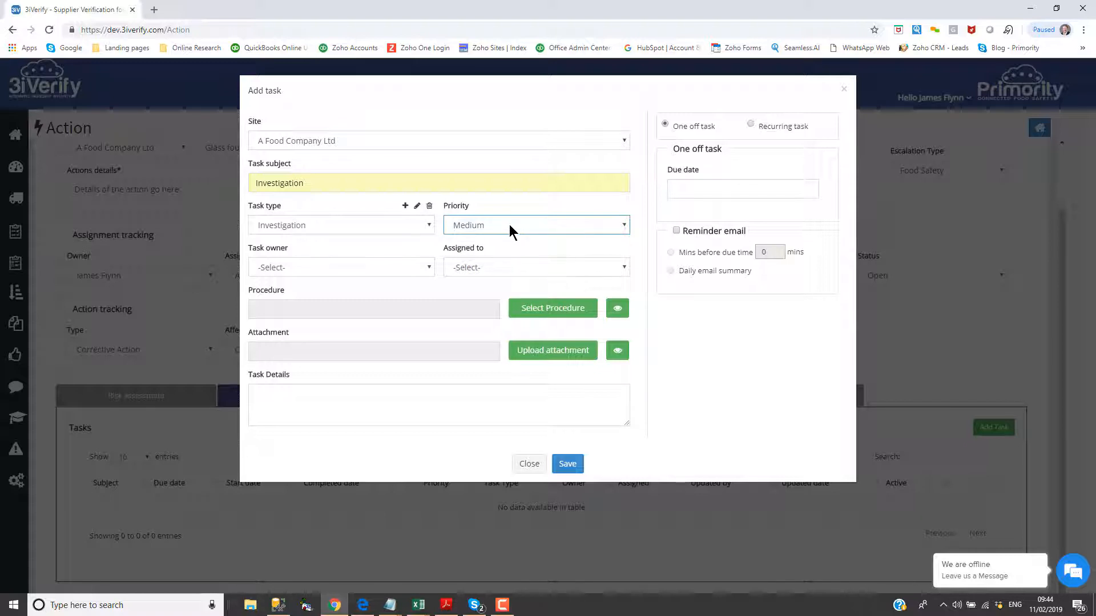
Step: Set the task owner to the action's owner and assign the task to the action's assignee
{"action": "left_click", "coordinate": [339, 268]}
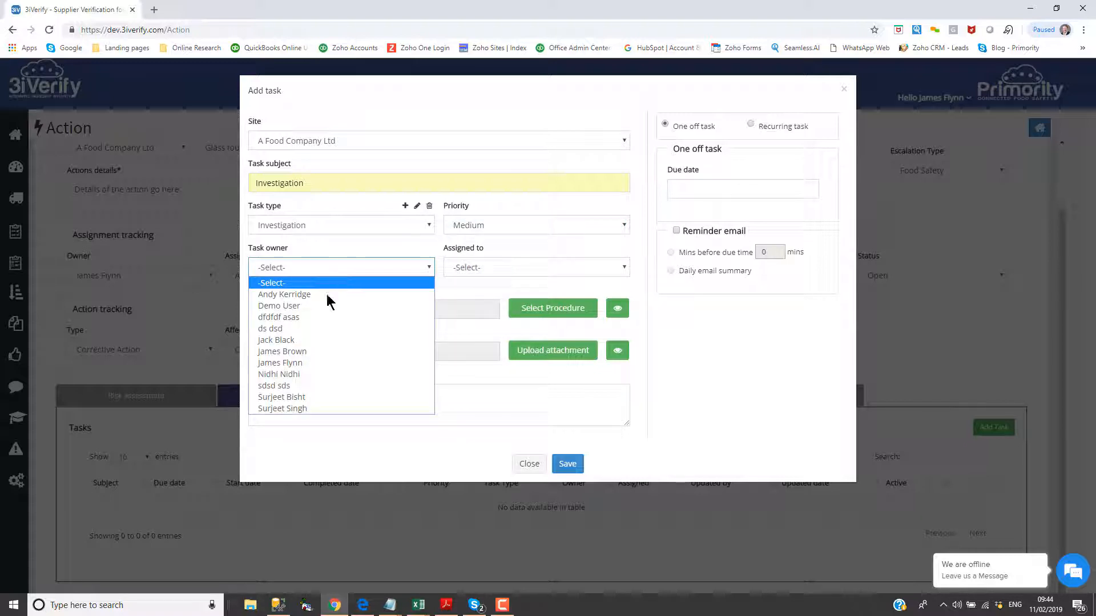
{"action": "left_click", "coordinate": [319, 362]}
{"action": "left_click", "coordinate": [482, 267]}
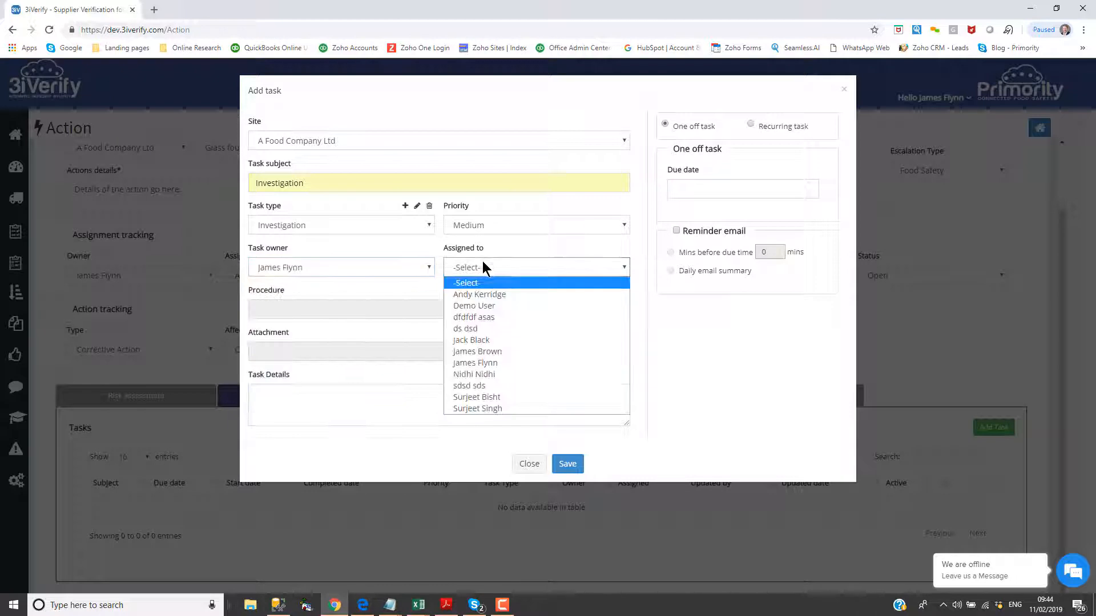
{"action": "left_click", "coordinate": [496, 296]}
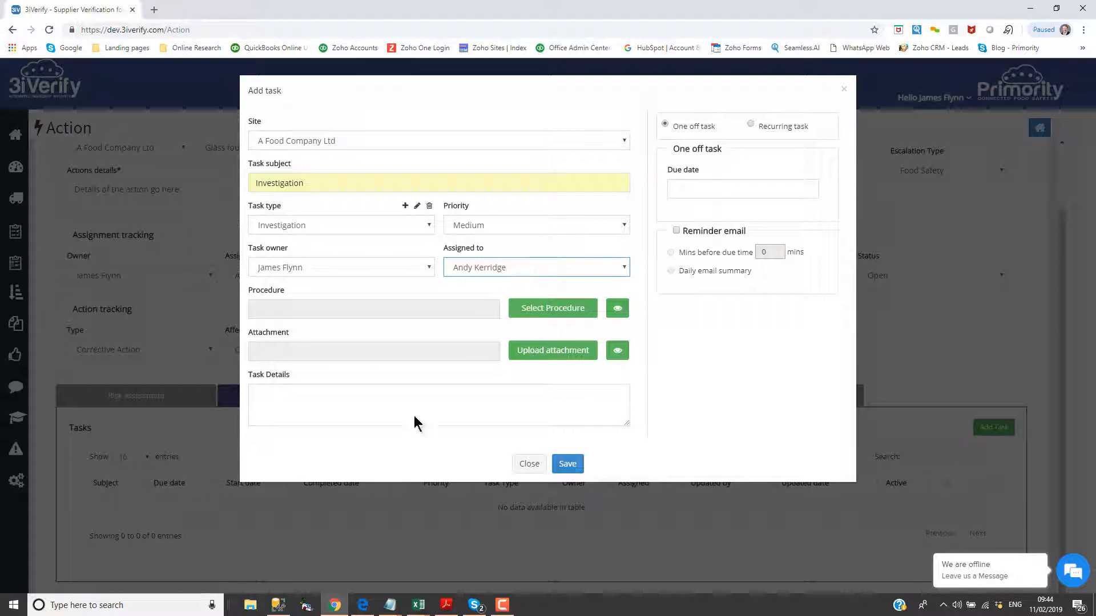
Step: Link the Product Label document of type 1 General as the task's procedure and enter the details "See attached procedure"
{"action": "left_click", "coordinate": [568, 314]}
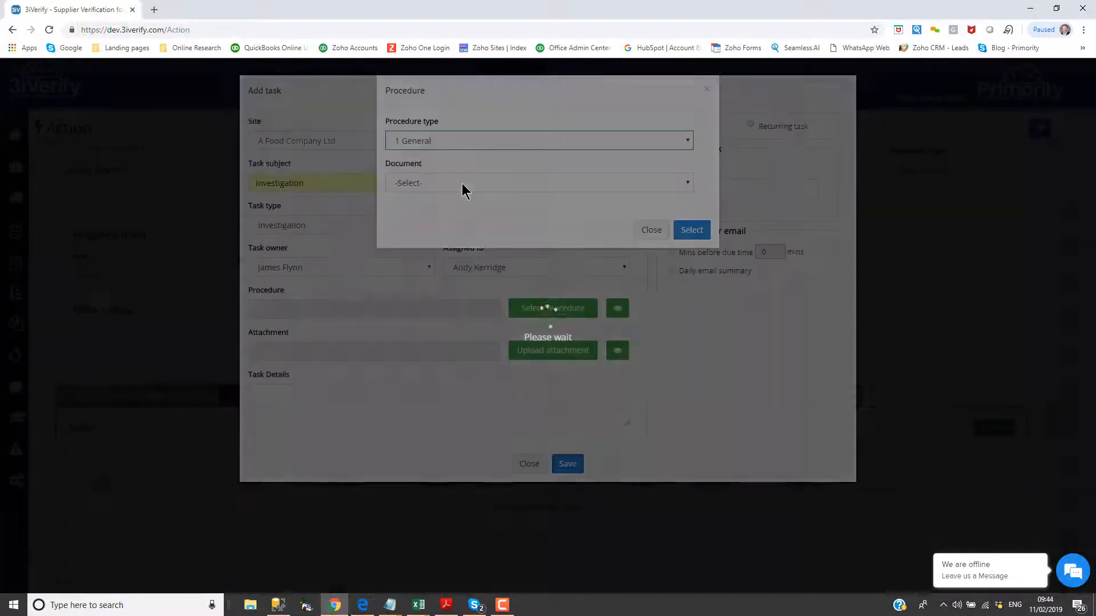
{"action": "left_click", "coordinate": [462, 183]}
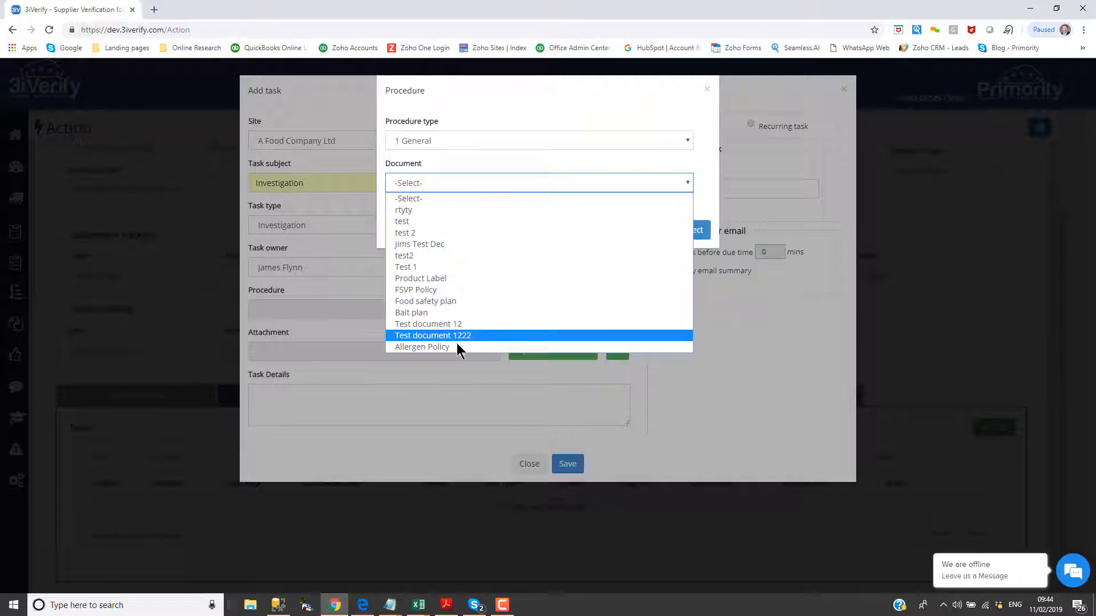
{"action": "left_click", "coordinate": [440, 280]}
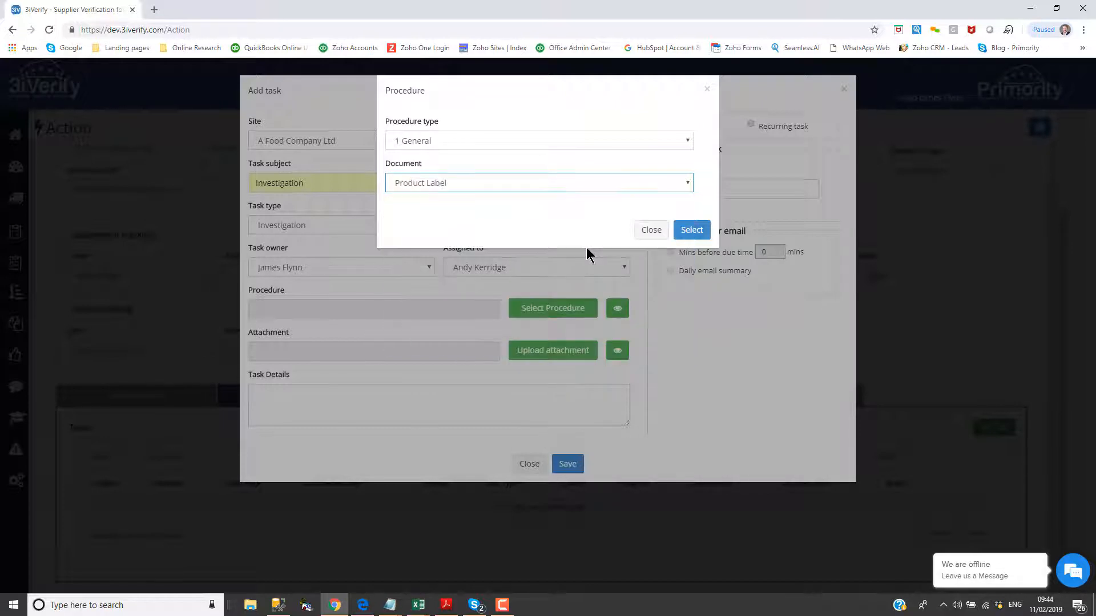
{"action": "left_click", "coordinate": [692, 229]}
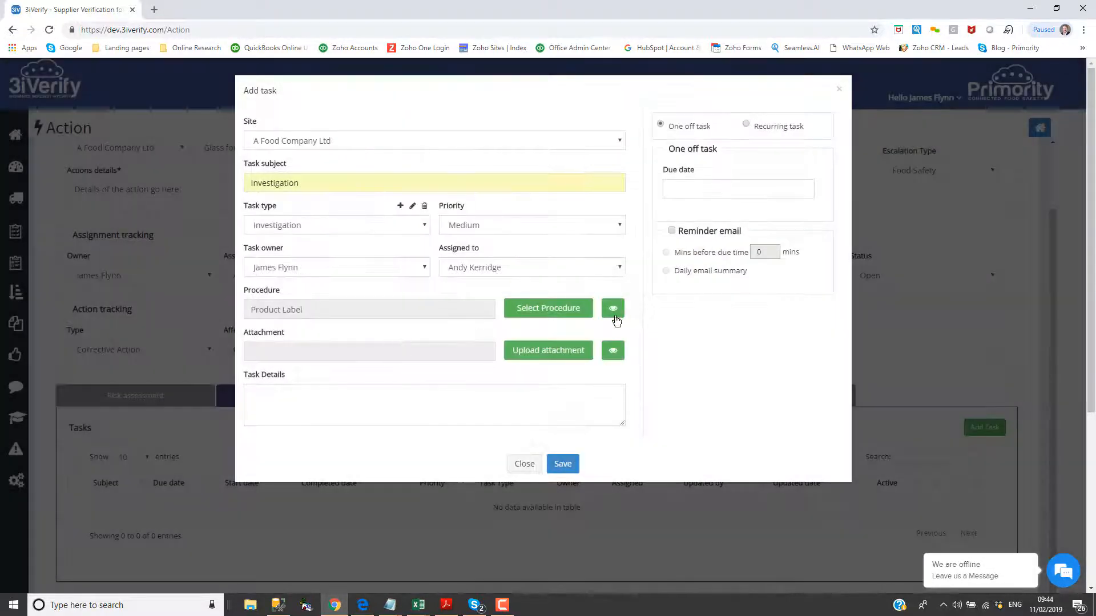
{"action": "left_click", "coordinate": [379, 396]}
{"action": "type", "text": "See attached procedure"}
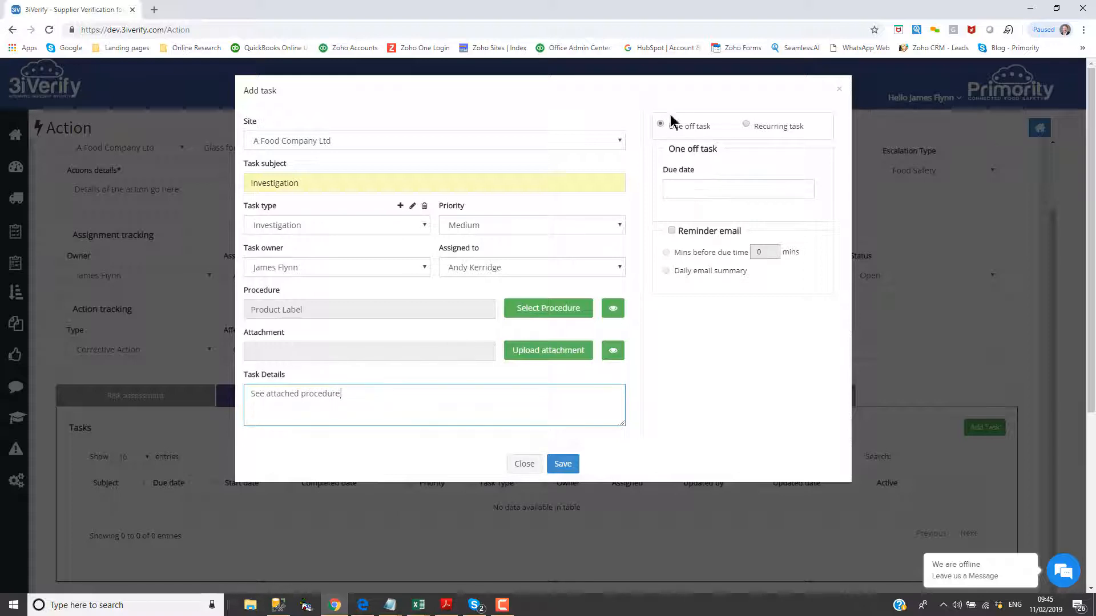
Step: Set the one-off task's due date to Feb 28 2019 at 09:35 and save the task
{"action": "left_click", "coordinate": [743, 189]}
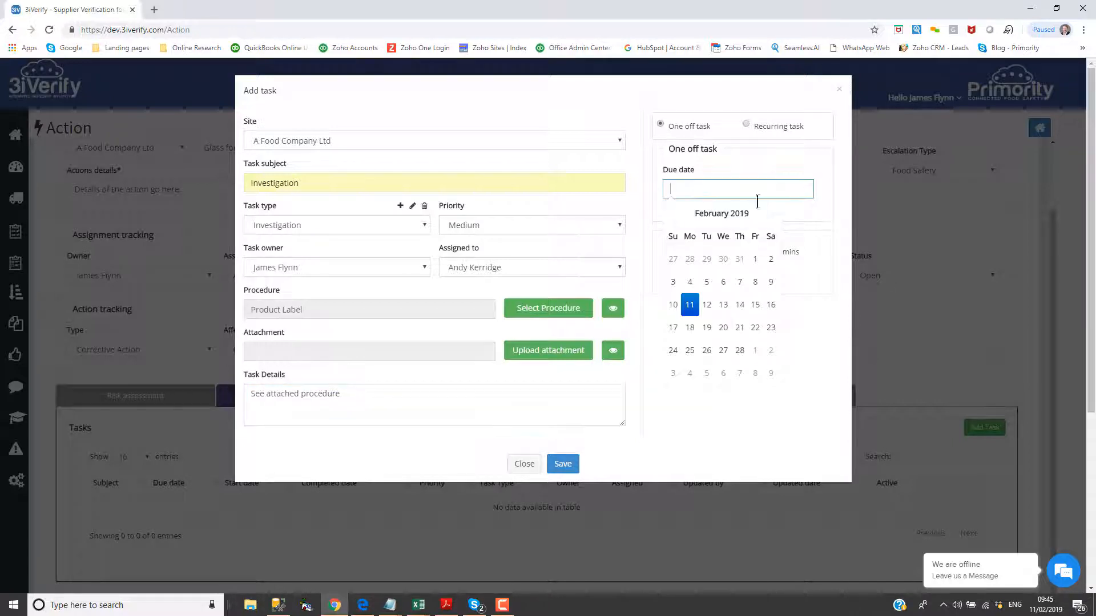
{"action": "left_click", "coordinate": [739, 350]}
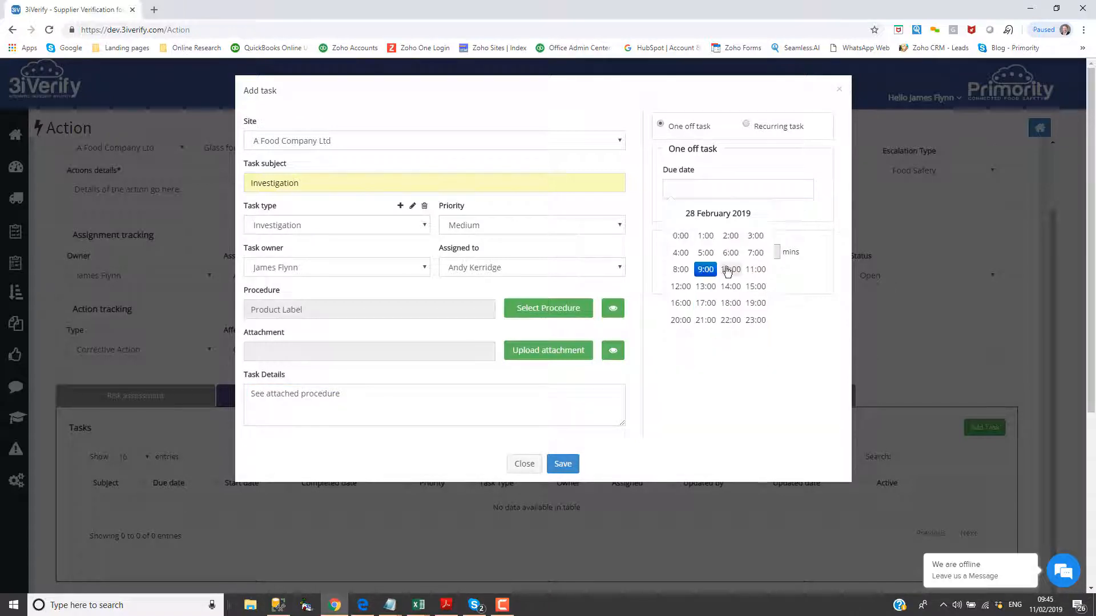
{"action": "left_click", "coordinate": [708, 269]}
{"action": "left_click", "coordinate": [753, 252]}
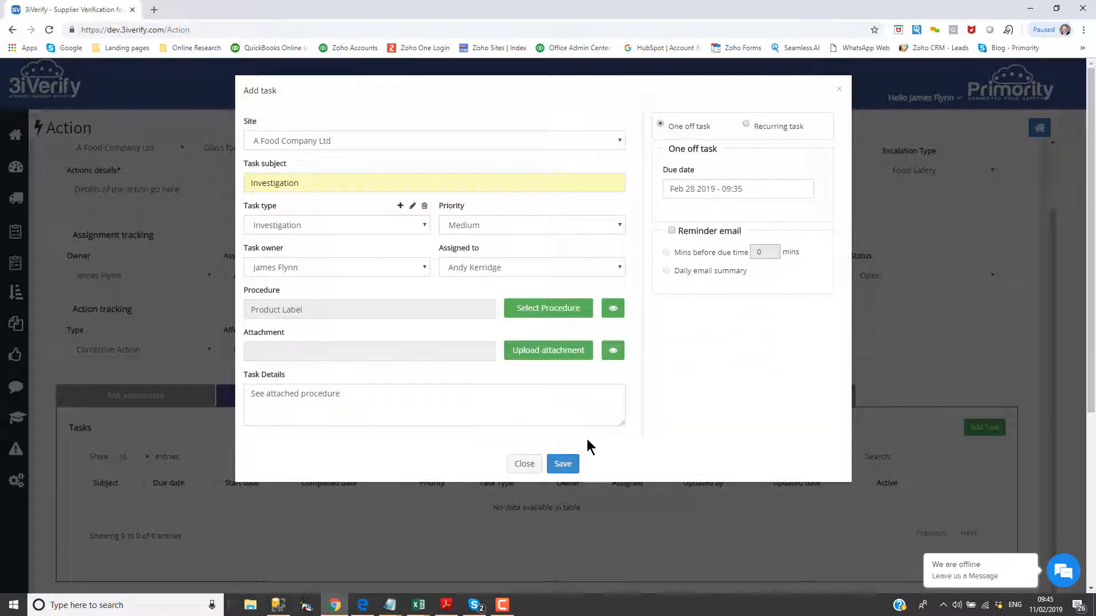
{"action": "left_click", "coordinate": [563, 464]}
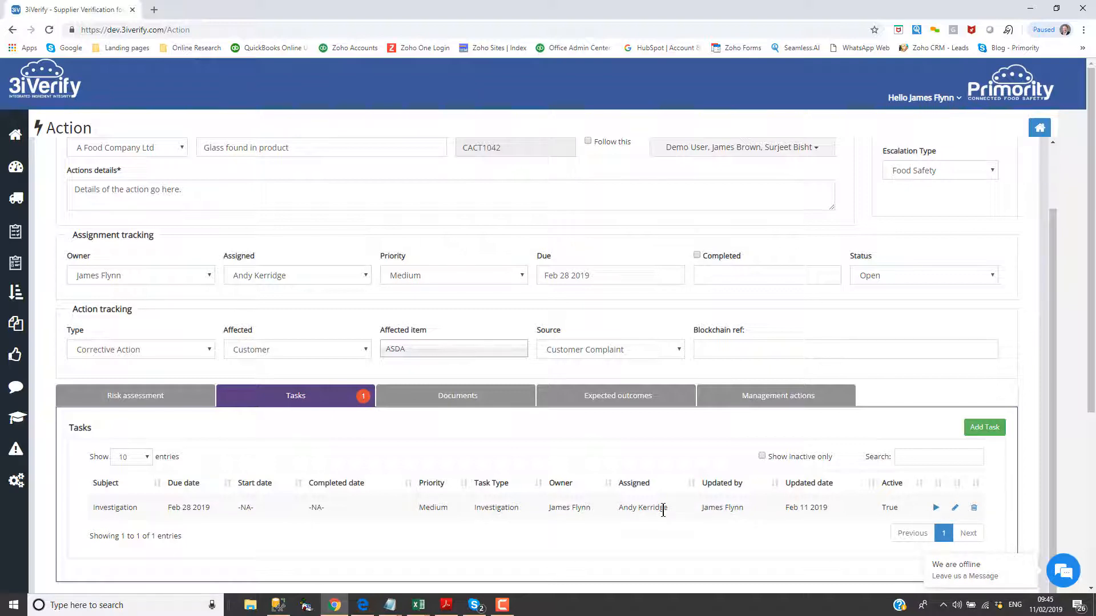
Step: Start the Investigation task and mark it as completed
{"action": "left_click", "coordinate": [936, 508]}
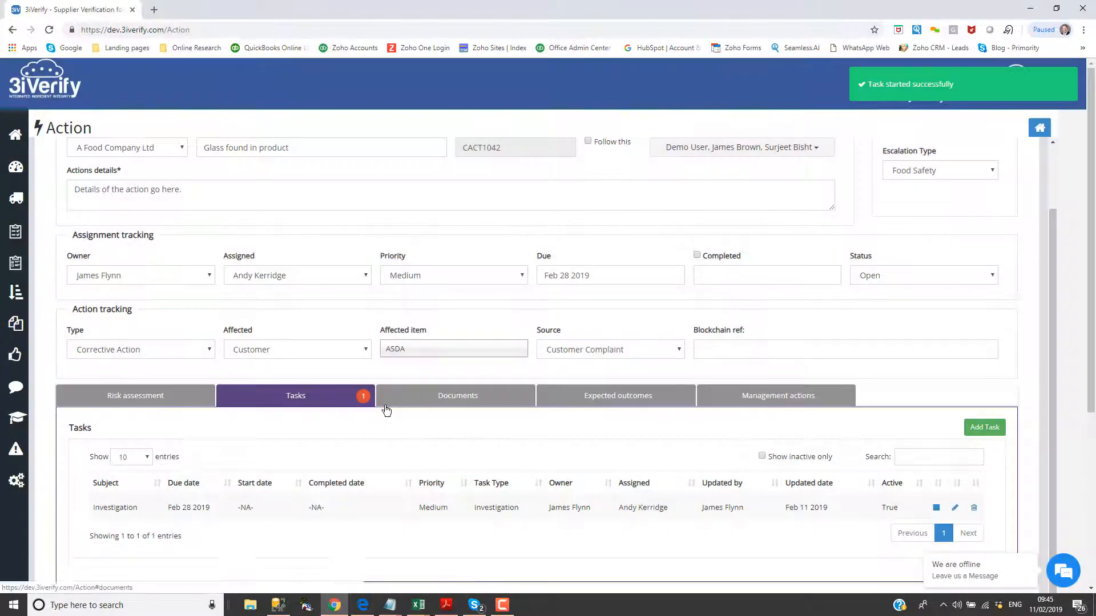
{"action": "left_click", "coordinate": [936, 508]}
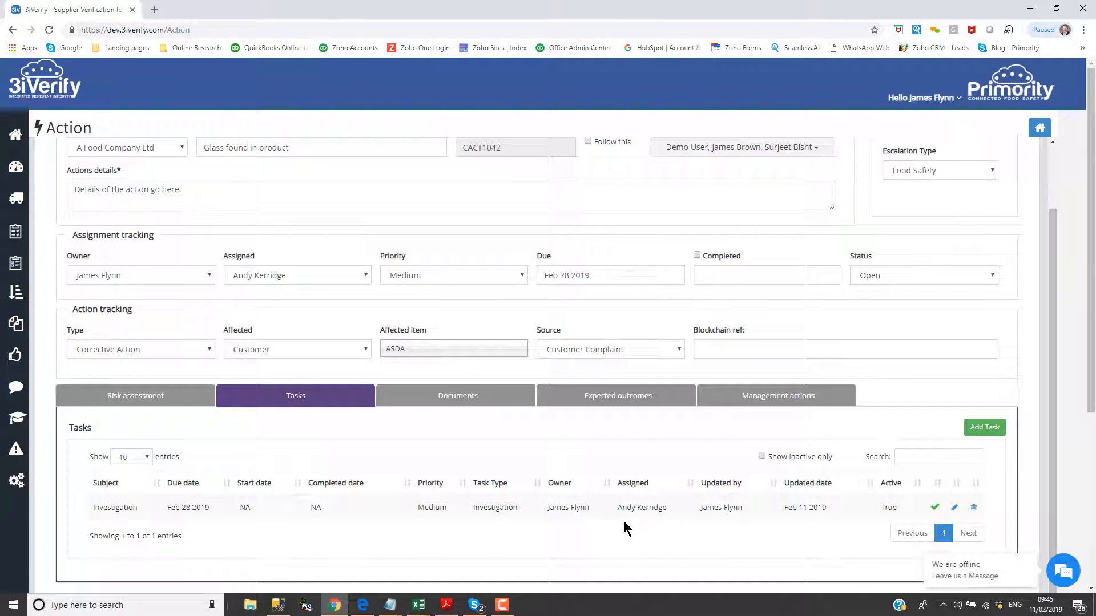
Step: Start a new document for the action with the short name Investigation and document type 1 General
{"action": "left_click", "coordinate": [526, 398]}
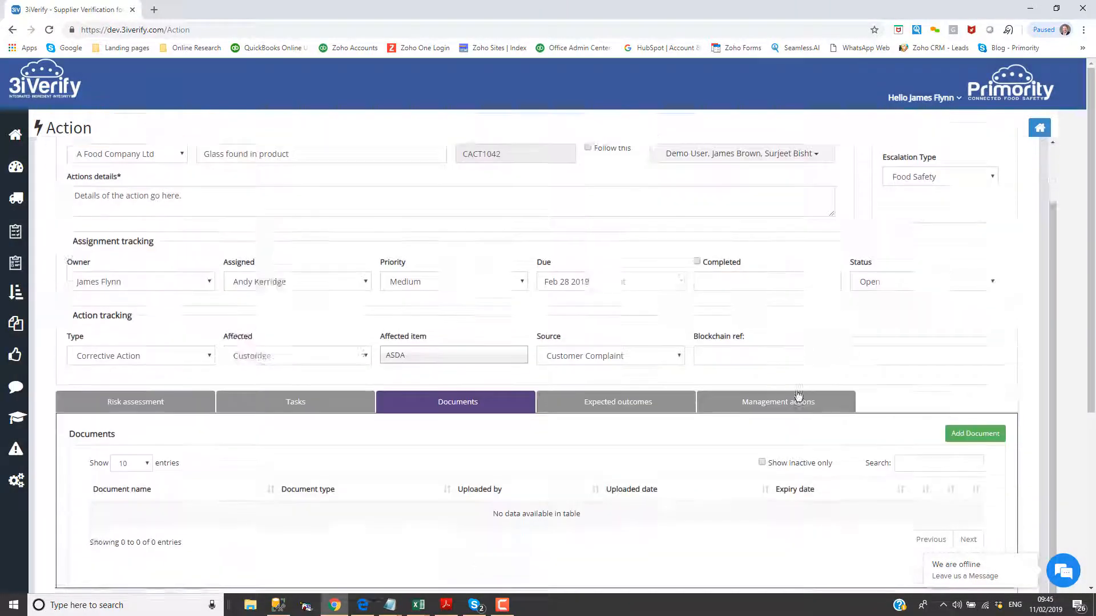
{"action": "left_click", "coordinate": [974, 370]}
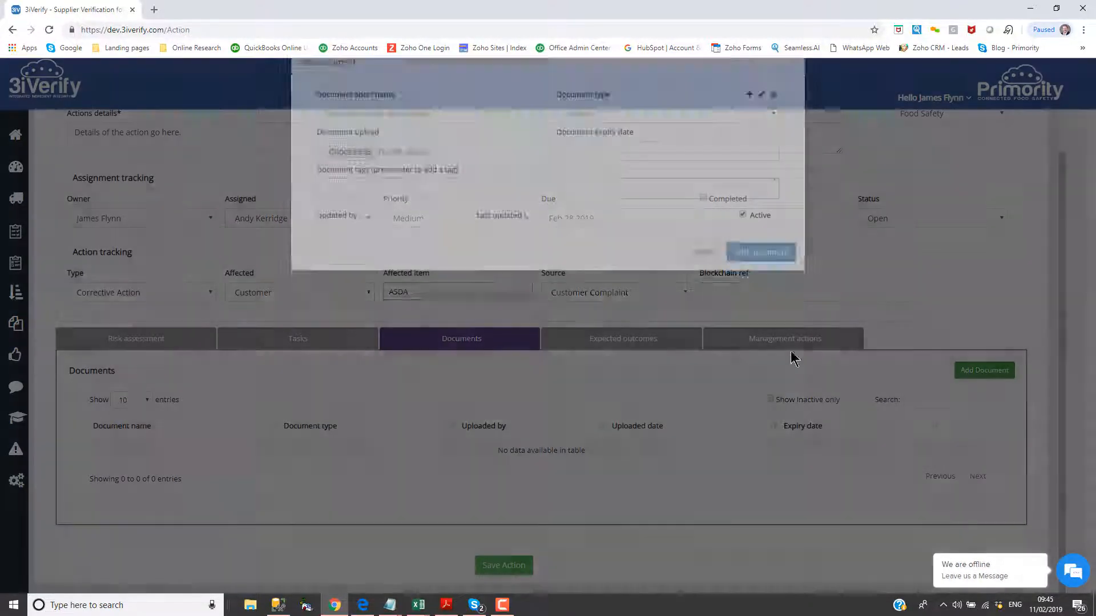
{"action": "left_click", "coordinate": [368, 142]}
{"action": "type", "text": "Investigation"}
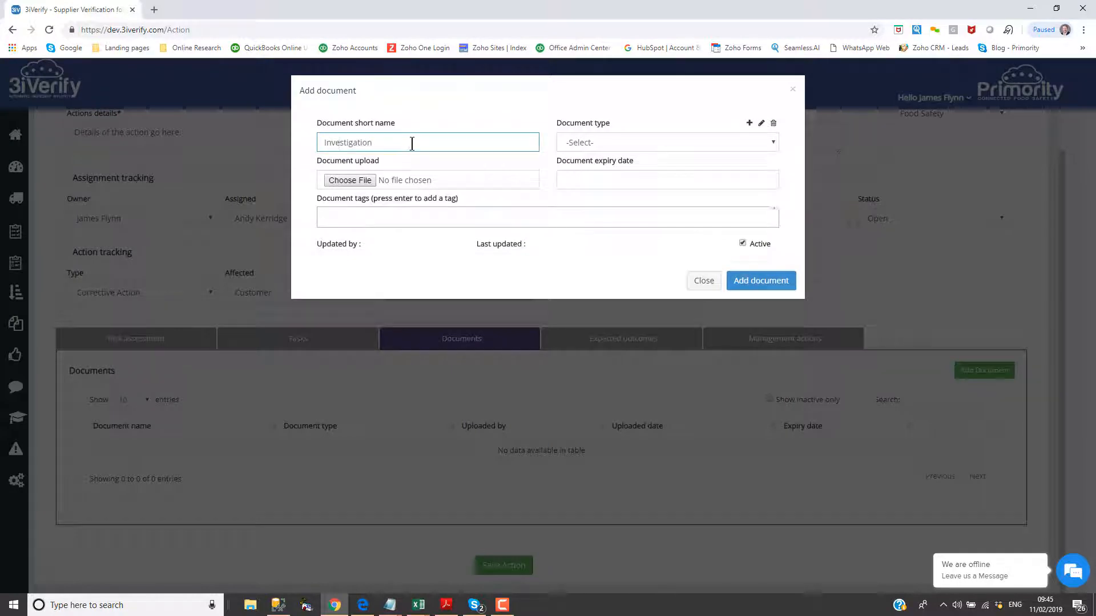
{"action": "left_click", "coordinate": [599, 144]}
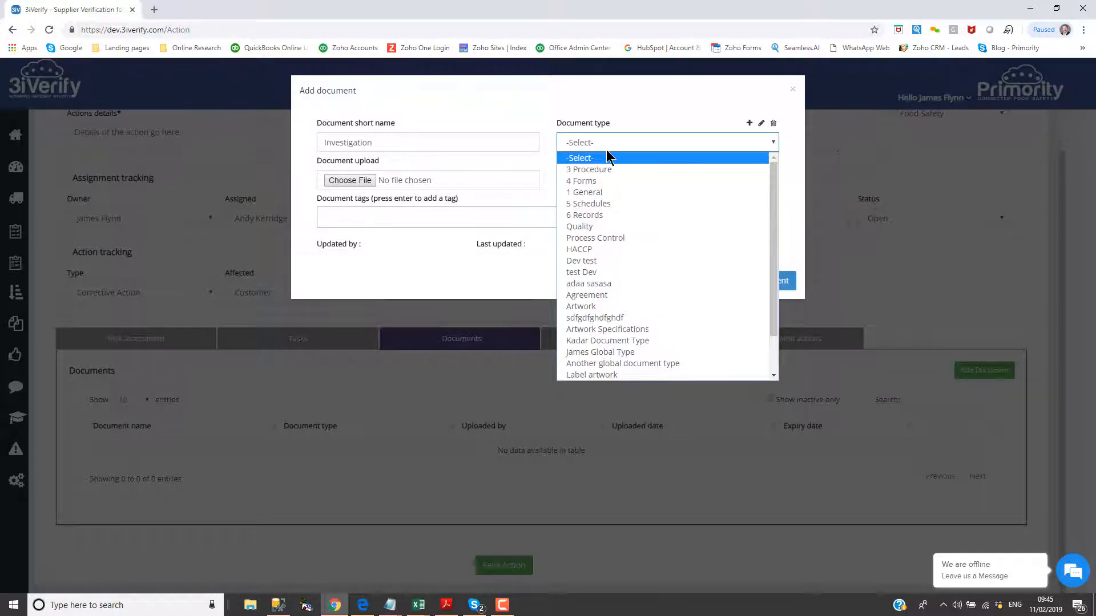
{"action": "left_click", "coordinate": [605, 203]}
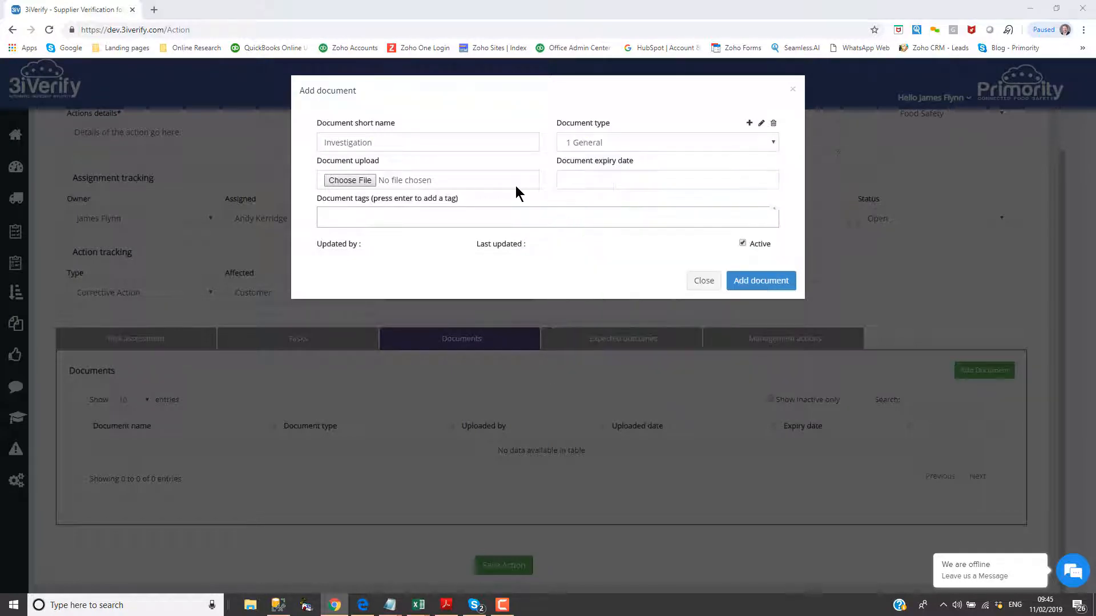
Step: Attach Investigation-ASDA-Glass.docx to the Investigation document, set its expiry date to Feb 28 2019 and add it to the action
{"action": "left_click", "coordinate": [513, 183]}
{"action": "left_click", "coordinate": [156, 135]}
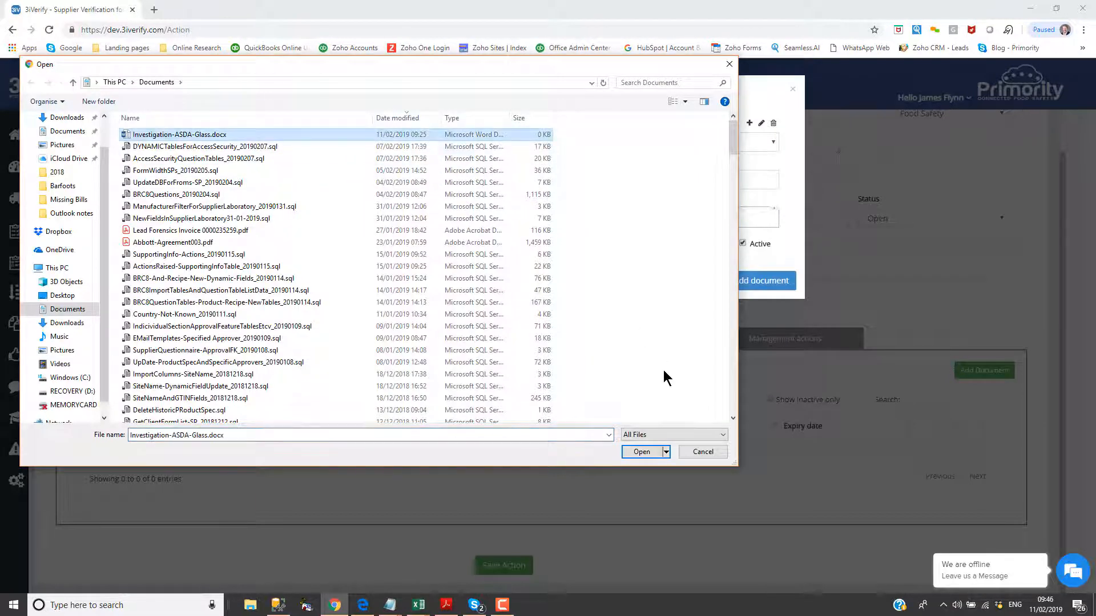
{"action": "left_click", "coordinate": [641, 451]}
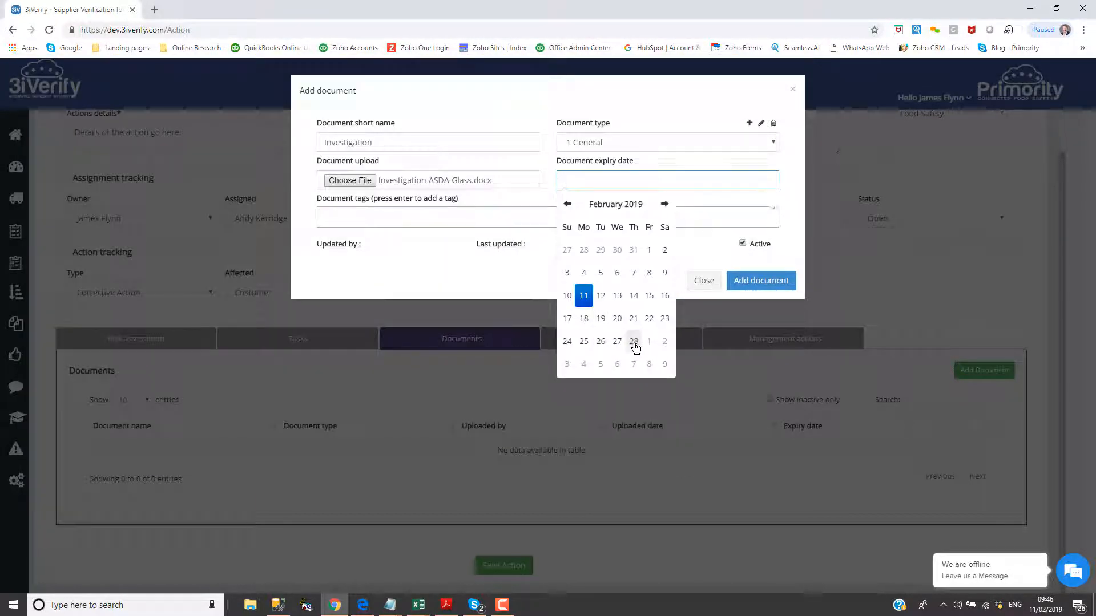
{"action": "left_click", "coordinate": [633, 343]}
{"action": "left_click", "coordinate": [736, 281]}
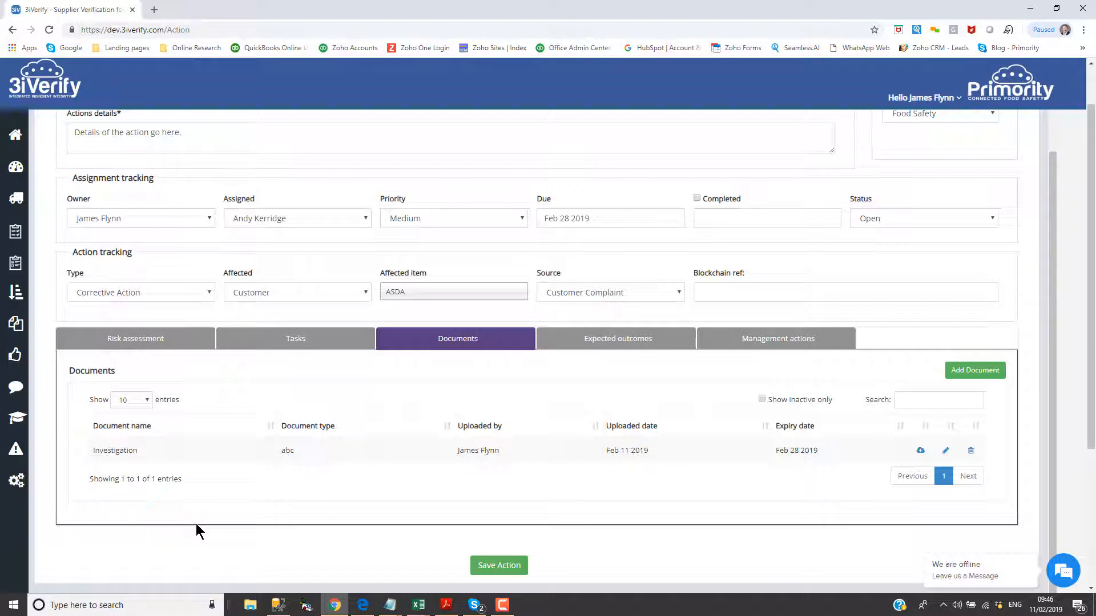
Step: Add the expected outcomes "Outcome 1" and "Improve foreign body control." to the action
{"action": "left_click", "coordinate": [591, 343]}
{"action": "scroll", "coordinate": [511, 250], "scroll_direction": "up", "scroll_amount": 1}
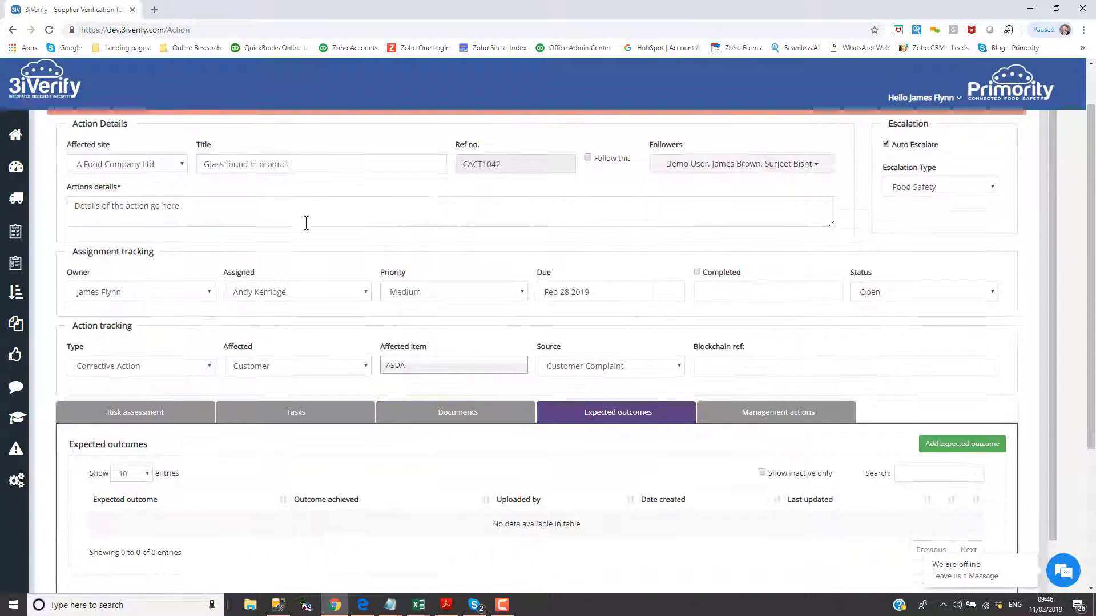
{"action": "left_click", "coordinate": [964, 444]}
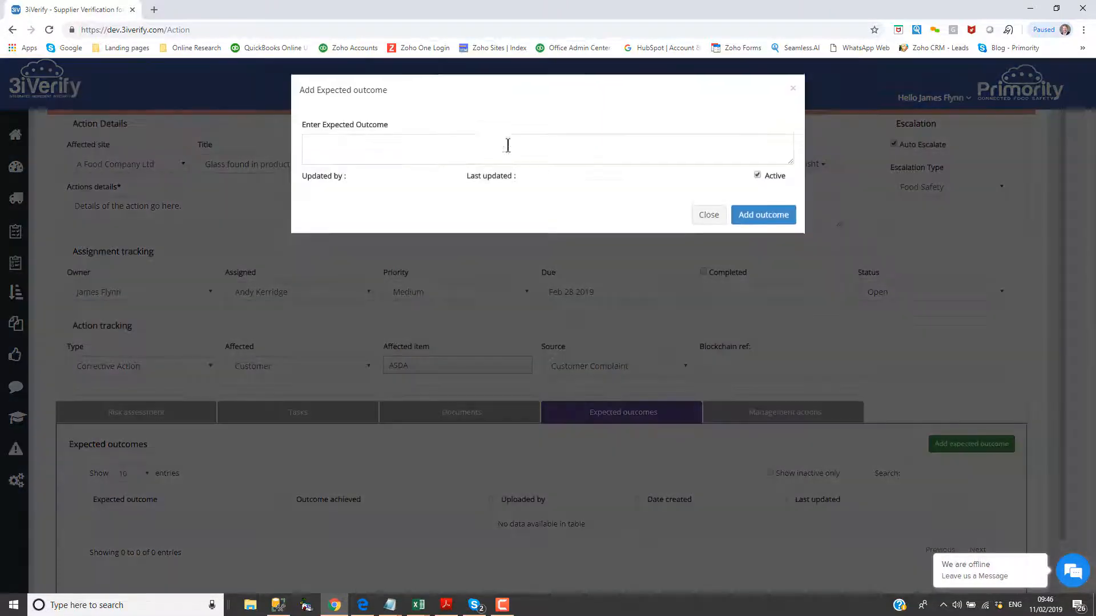
{"action": "type", "text": "Improve foreign body control."}
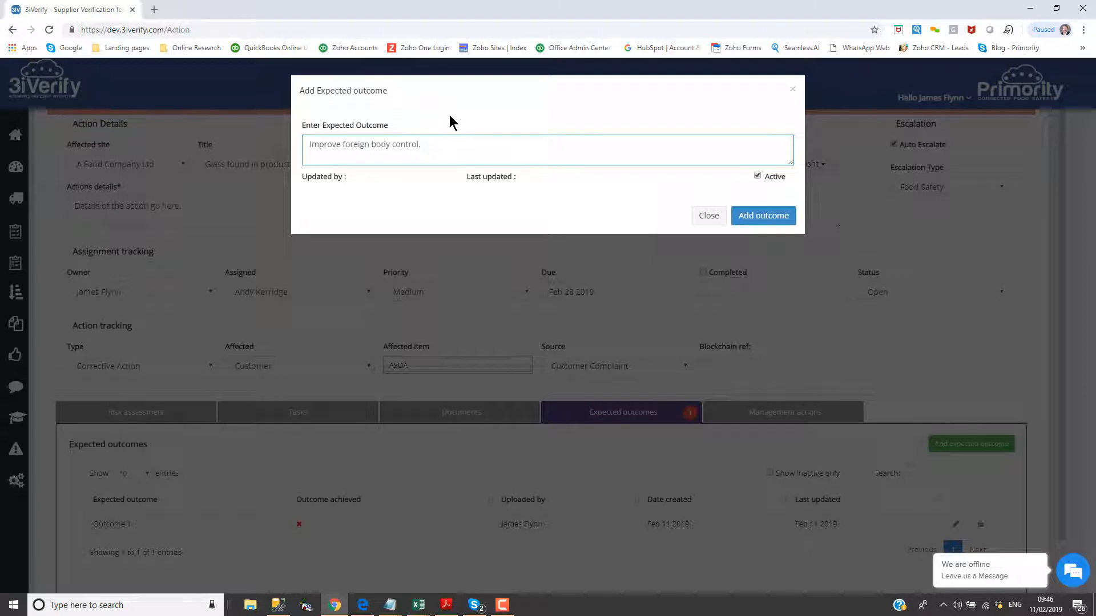
{"action": "left_click", "coordinate": [778, 220]}
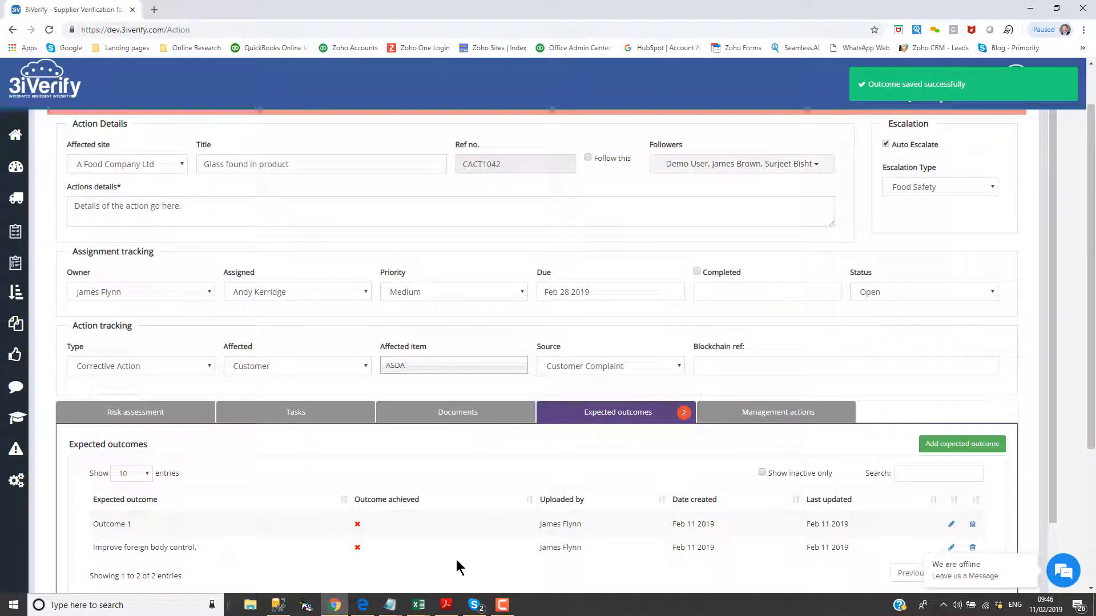
Step: Add the management actions "Purchase new optical sorting equipment." and "Re-design glass storage facilities."
{"action": "left_click", "coordinate": [780, 412]}
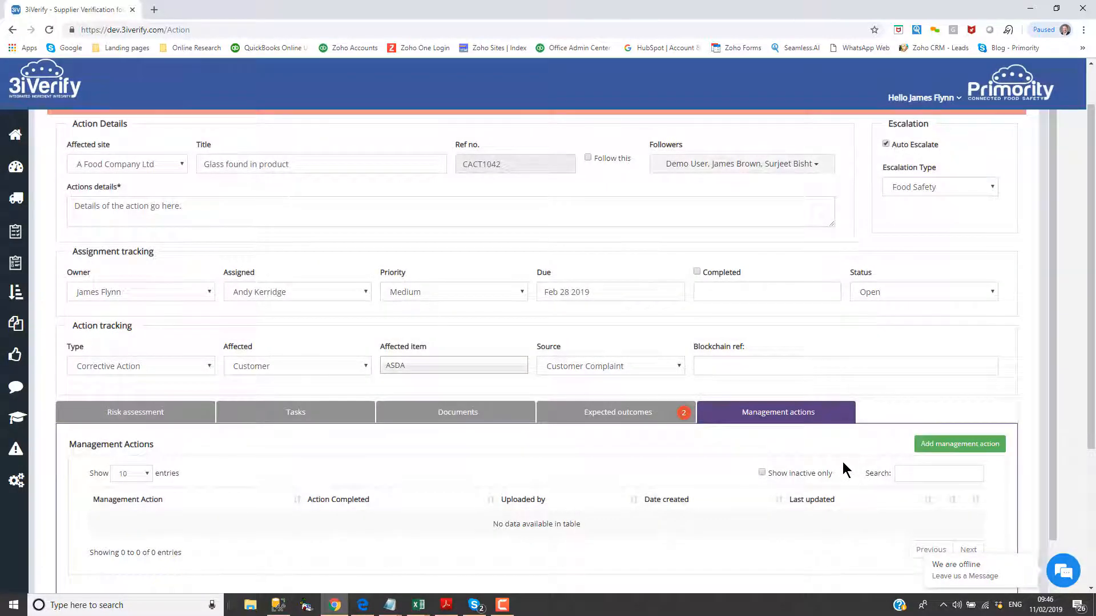
{"action": "left_click", "coordinate": [952, 442]}
{"action": "left_click", "coordinate": [420, 156]}
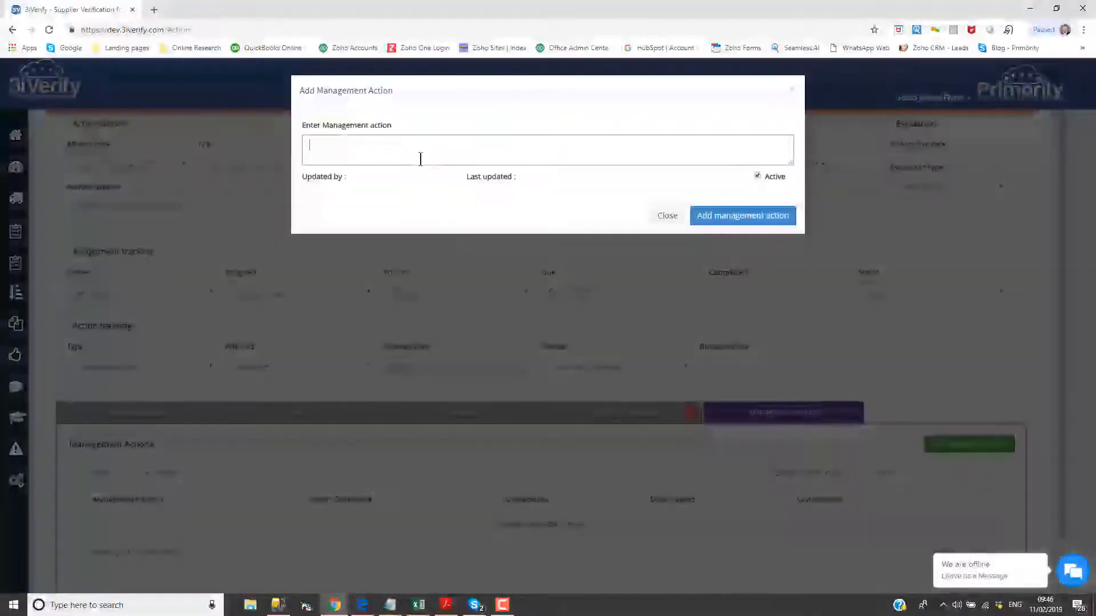
{"action": "type", "text": "Purchase new optical sorting equipment."}
{"action": "left_click", "coordinate": [742, 215]}
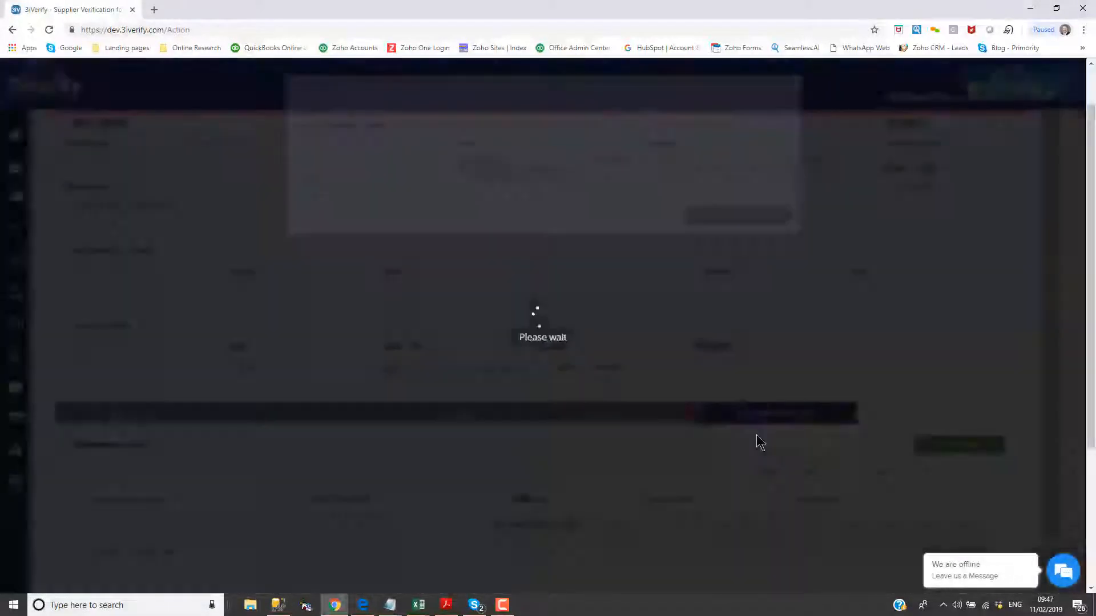
{"action": "scroll", "coordinate": [690, 454], "scroll_direction": "down", "scroll_amount": 1}
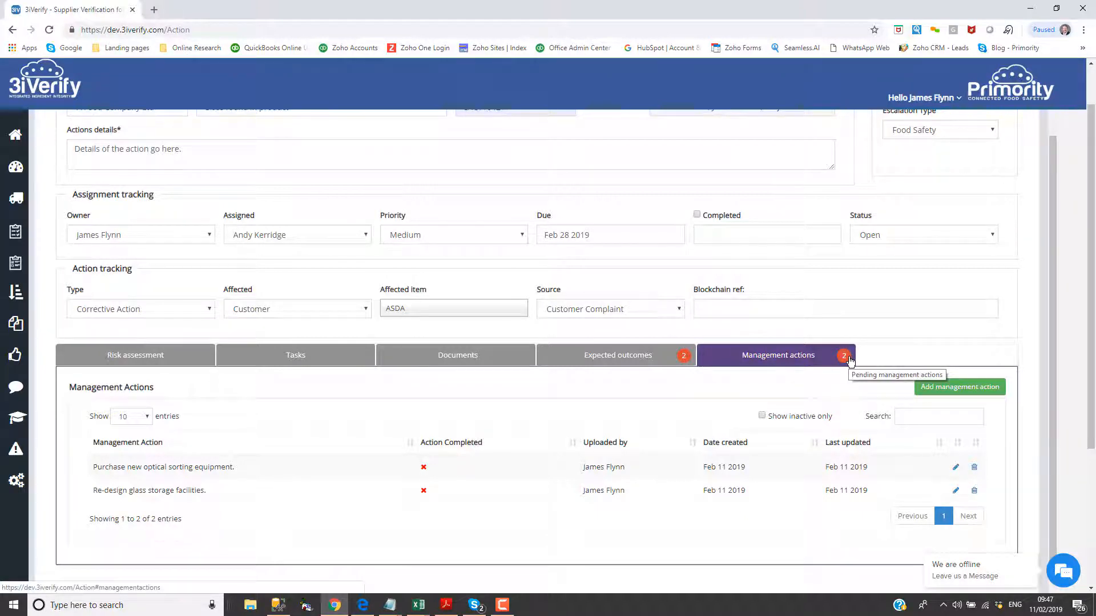
Step: Try to set the corrective action's status to Closed
{"action": "left_click", "coordinate": [923, 235]}
{"action": "left_click", "coordinate": [891, 286]}
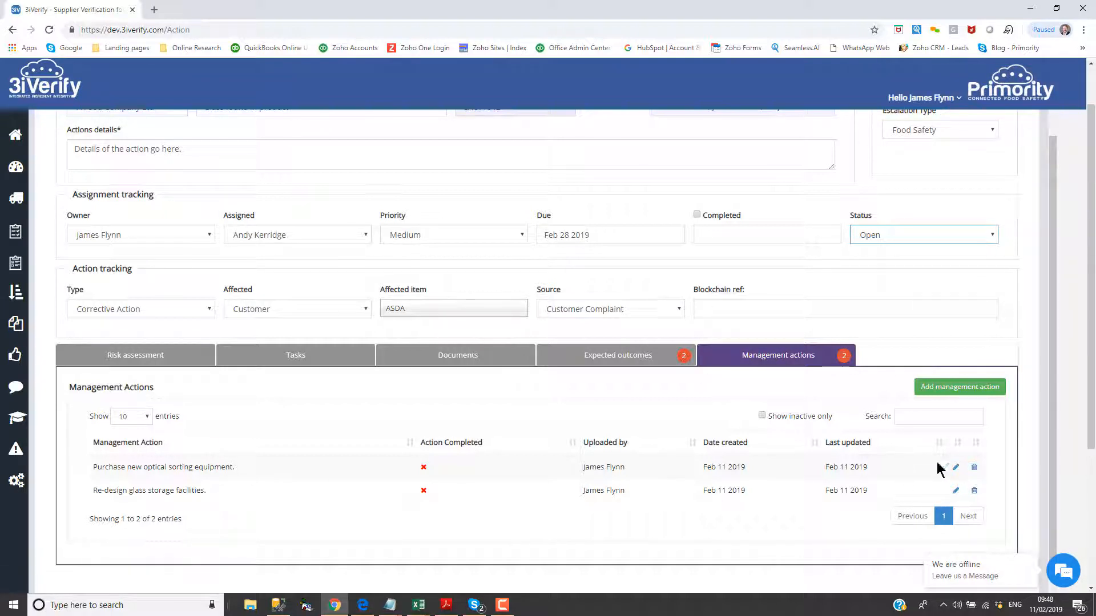
Step: Mark both management actions, the optical sorting equipment purchase and the glass storage re-design, as completed
{"action": "left_click", "coordinate": [955, 466]}
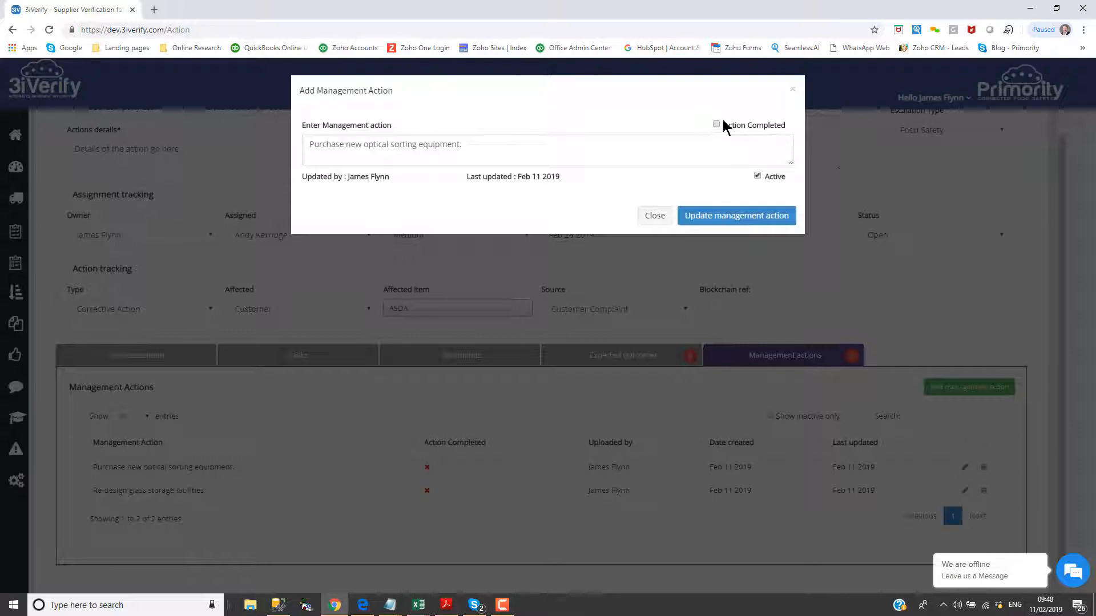
{"action": "left_click", "coordinate": [716, 124]}
{"action": "left_click", "coordinate": [737, 216]}
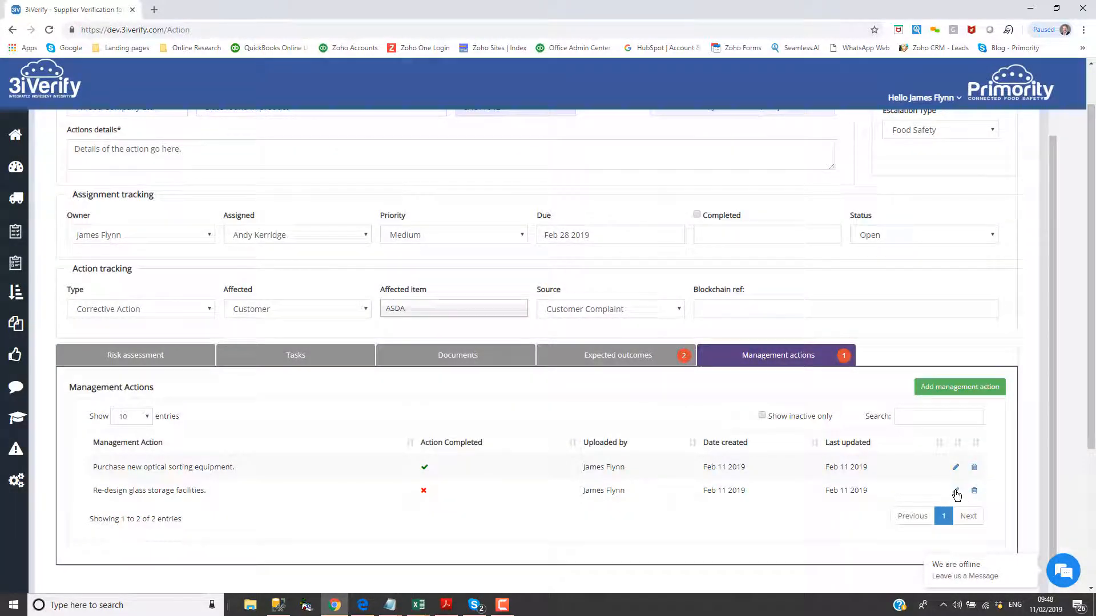
{"action": "left_click", "coordinate": [955, 490]}
{"action": "left_click", "coordinate": [716, 125]}
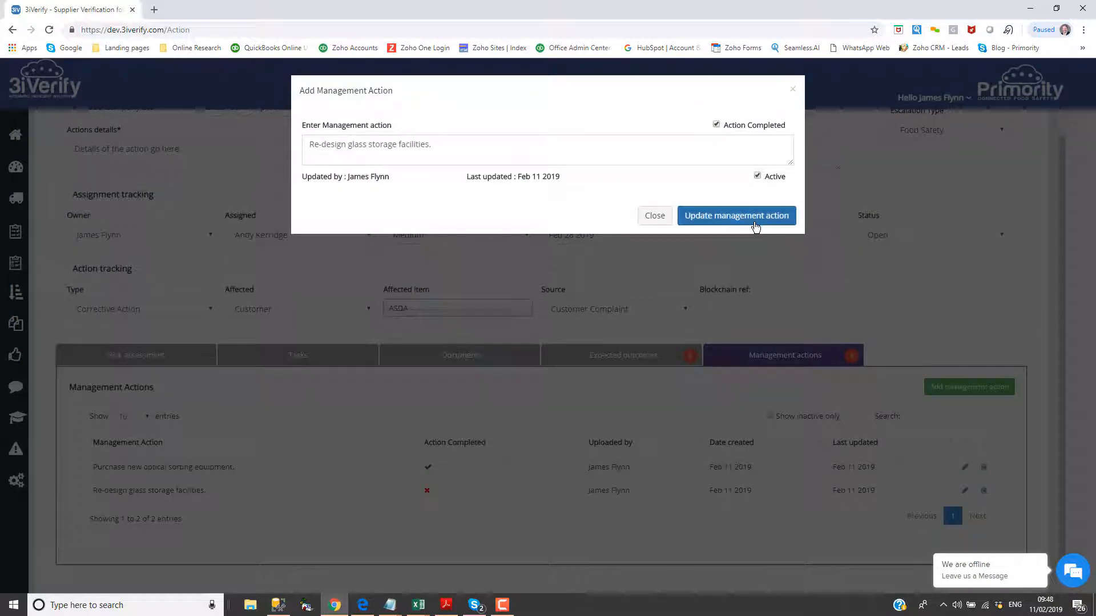
{"action": "left_click", "coordinate": [746, 216]}
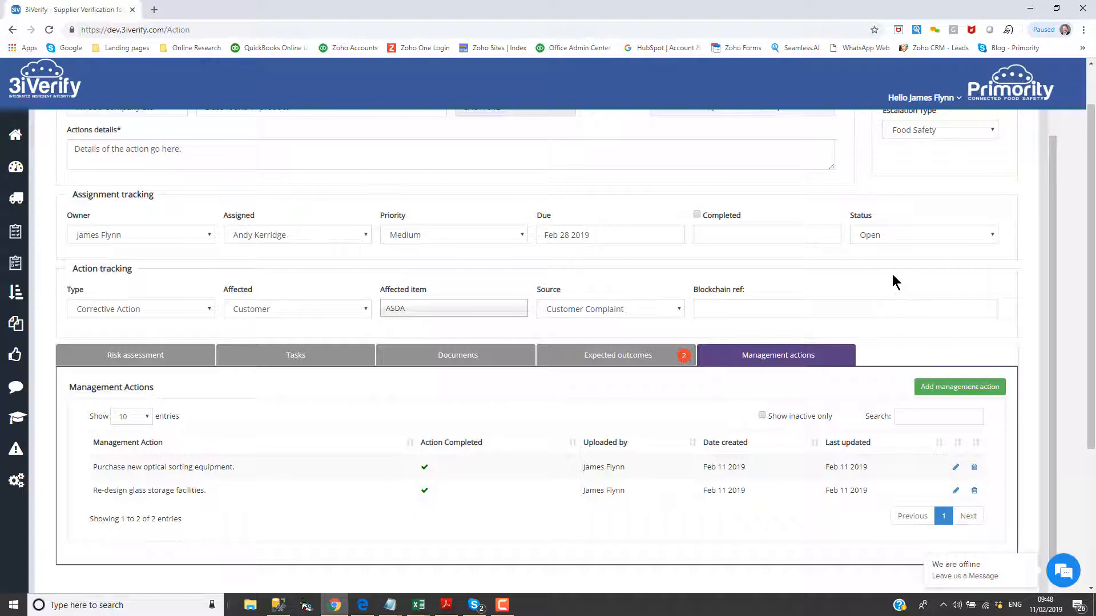
Step: Set the corrective action's status to Closed and save the action
{"action": "left_click", "coordinate": [934, 233]}
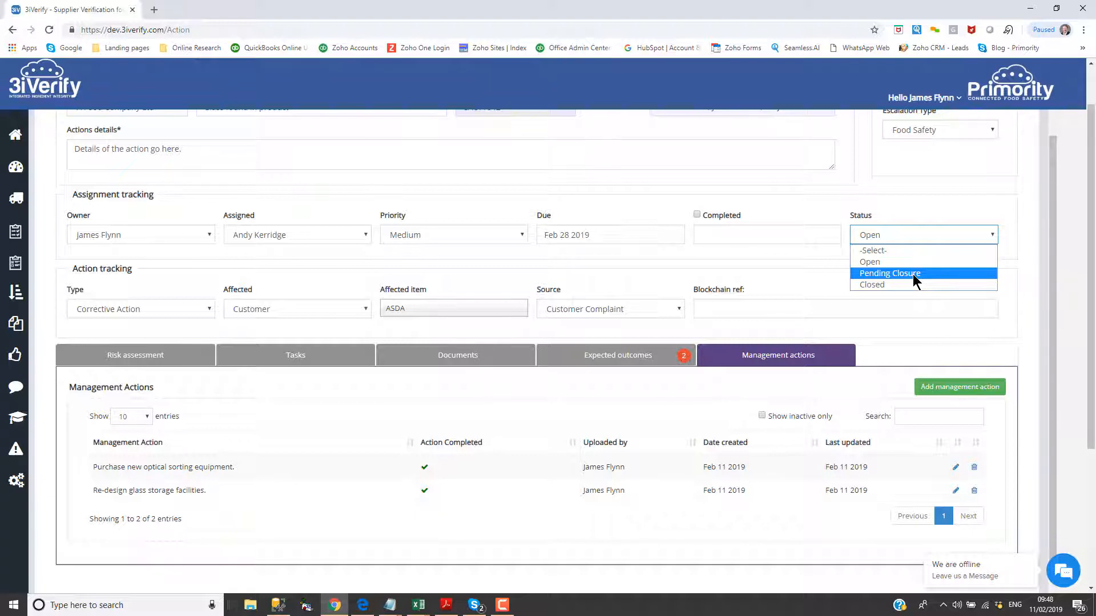
{"action": "left_click", "coordinate": [886, 284]}
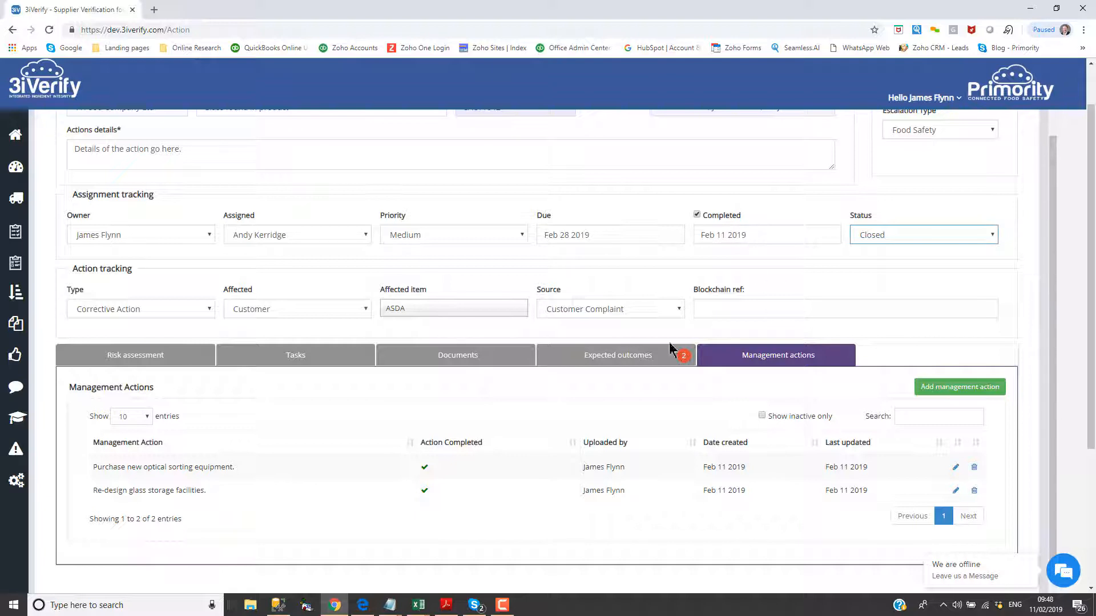
{"action": "scroll", "coordinate": [631, 386], "scroll_direction": "down", "scroll_amount": 1}
{"action": "left_click", "coordinate": [505, 562]}
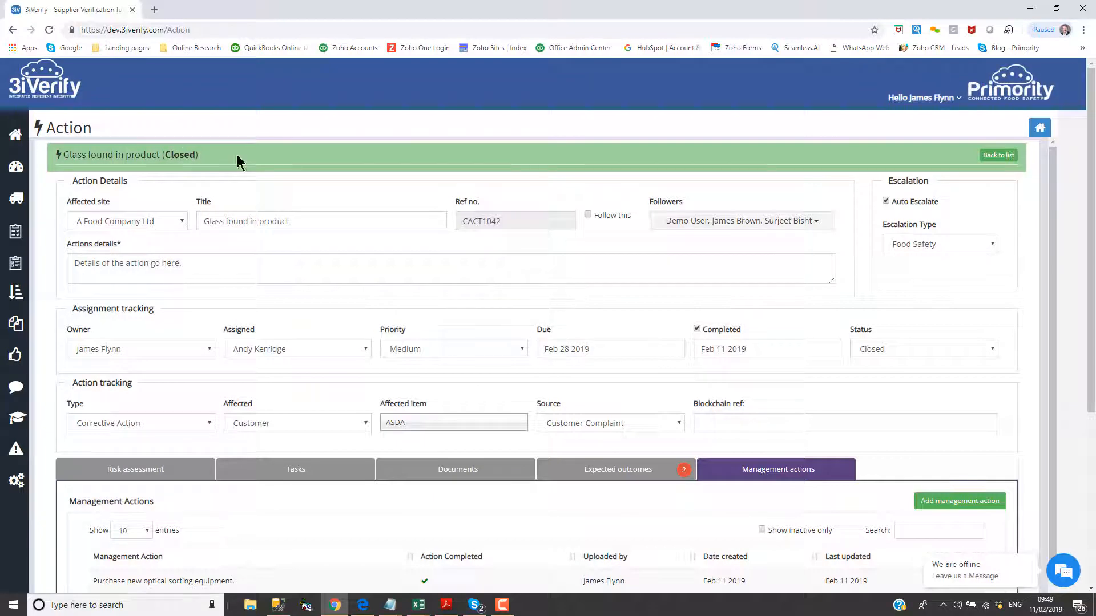
Step: Review the closed action's expected outcomes and management actions and return to the list of actions
{"action": "scroll", "coordinate": [628, 303], "scroll_direction": "down", "scroll_amount": 2}
{"action": "left_click", "coordinate": [604, 375]}
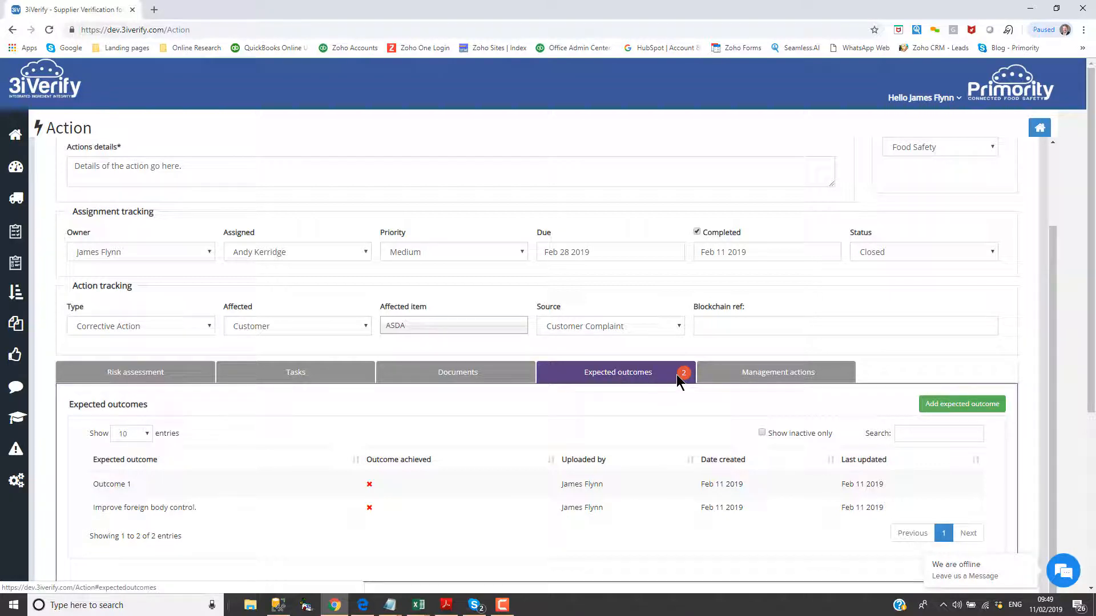
{"action": "left_click", "coordinate": [742, 374]}
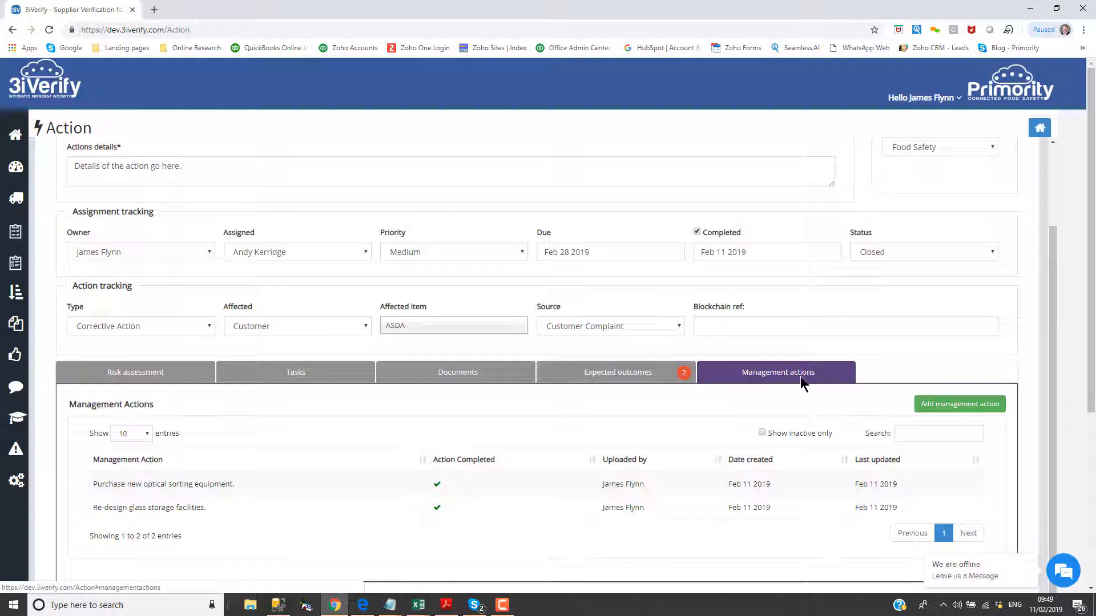
{"action": "scroll", "coordinate": [713, 485], "scroll_direction": "down", "scroll_amount": 5}
{"action": "scroll", "coordinate": [680, 435], "scroll_direction": "up", "scroll_amount": 6}
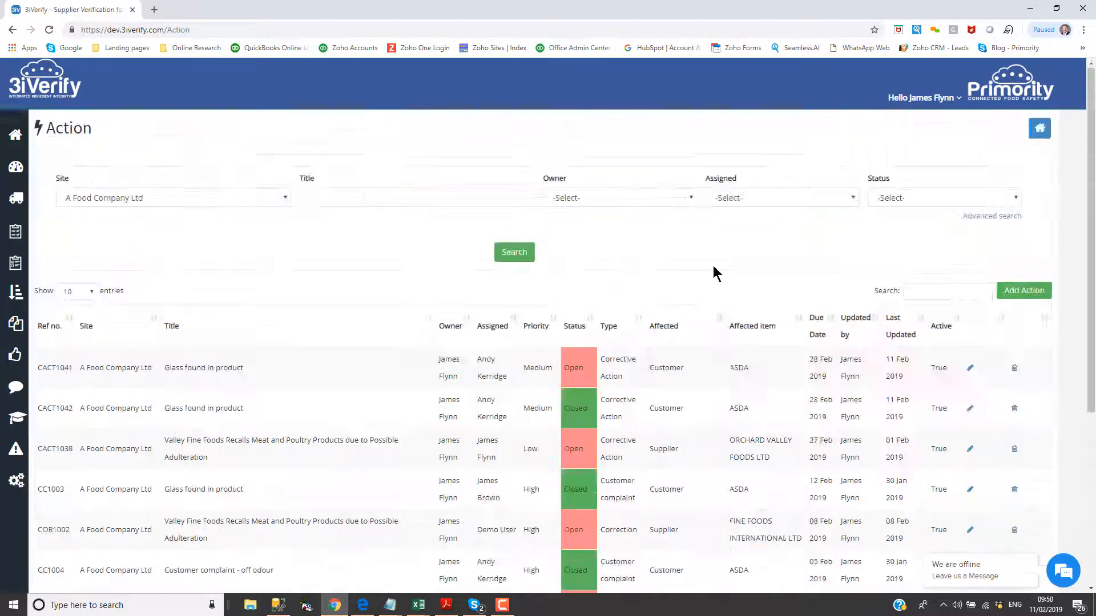